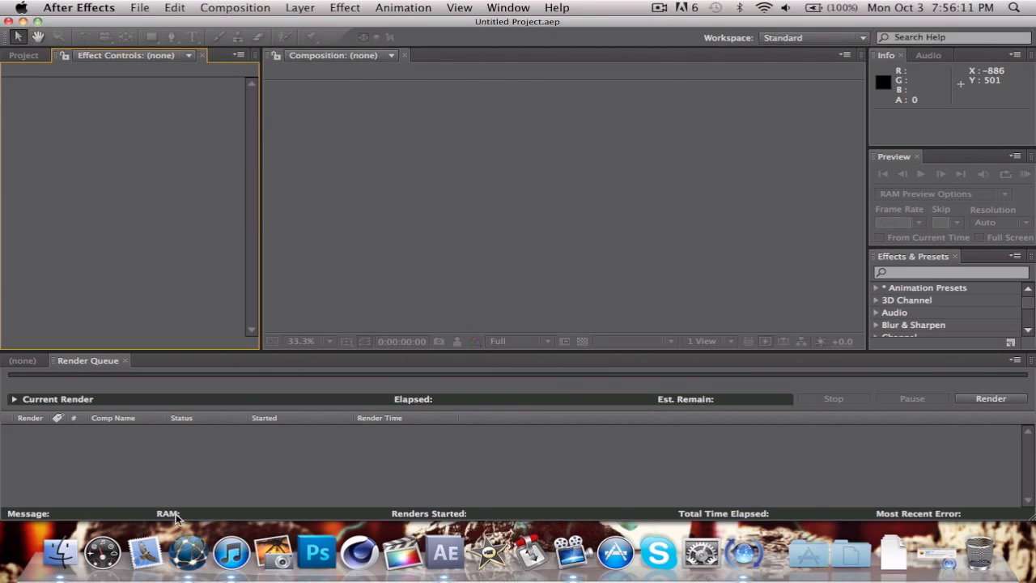
Open the VanishDesigns YouTube channel in a new RockMelt tab
left_click(190, 547)
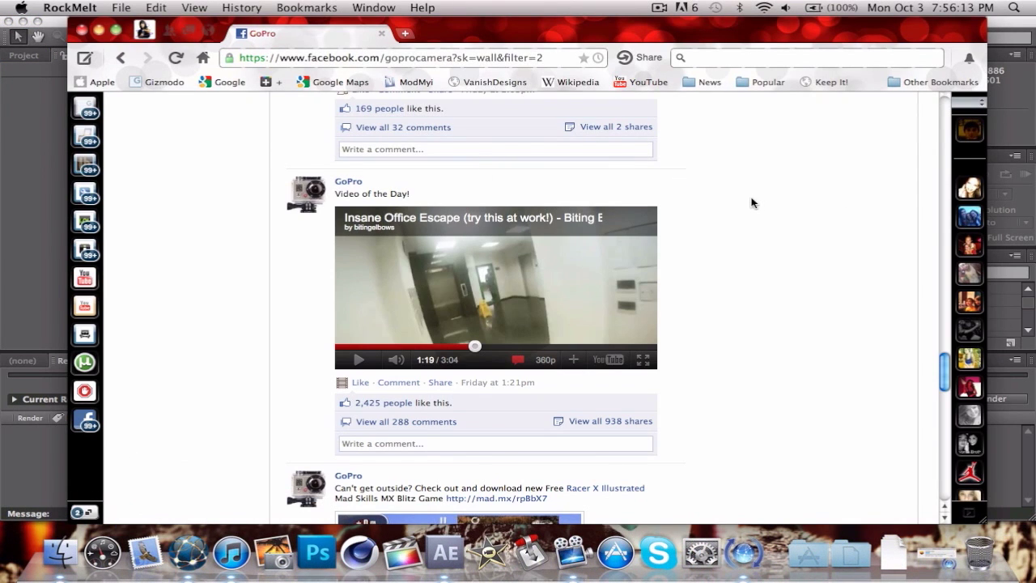
key("super+t")
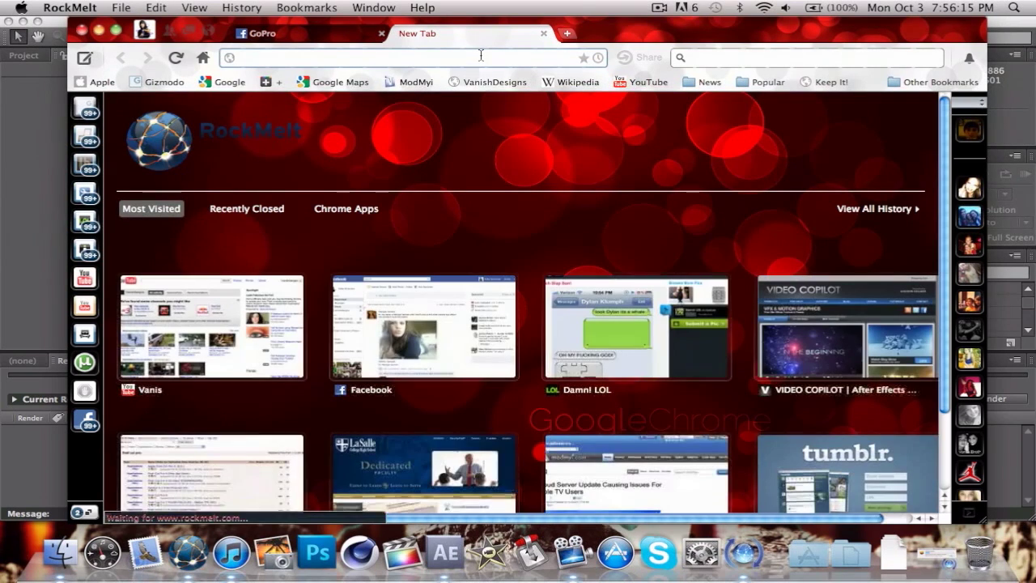
type("vanishdesigns.weebly.com")
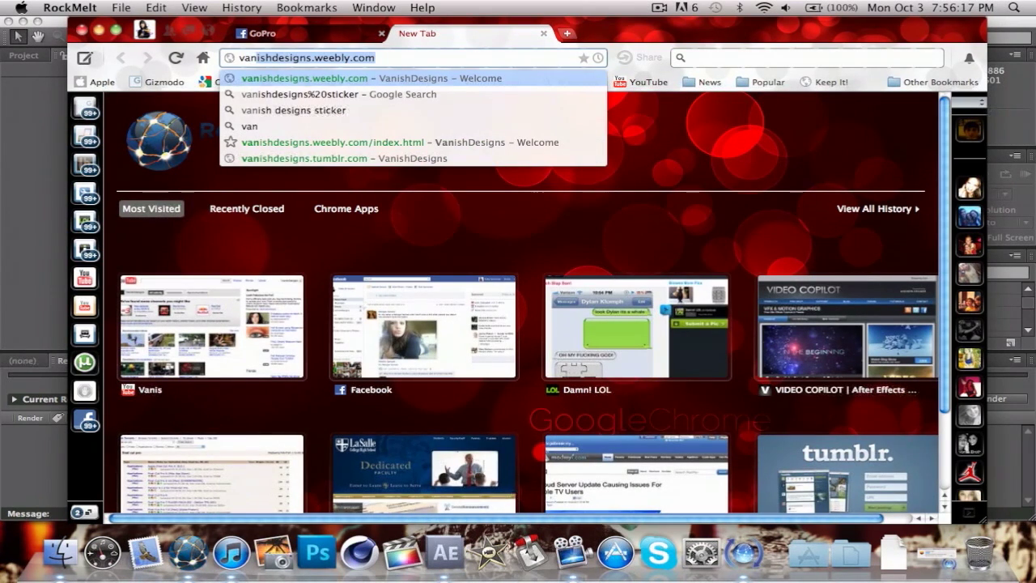
key("Down")
key("Down")
key("Up")
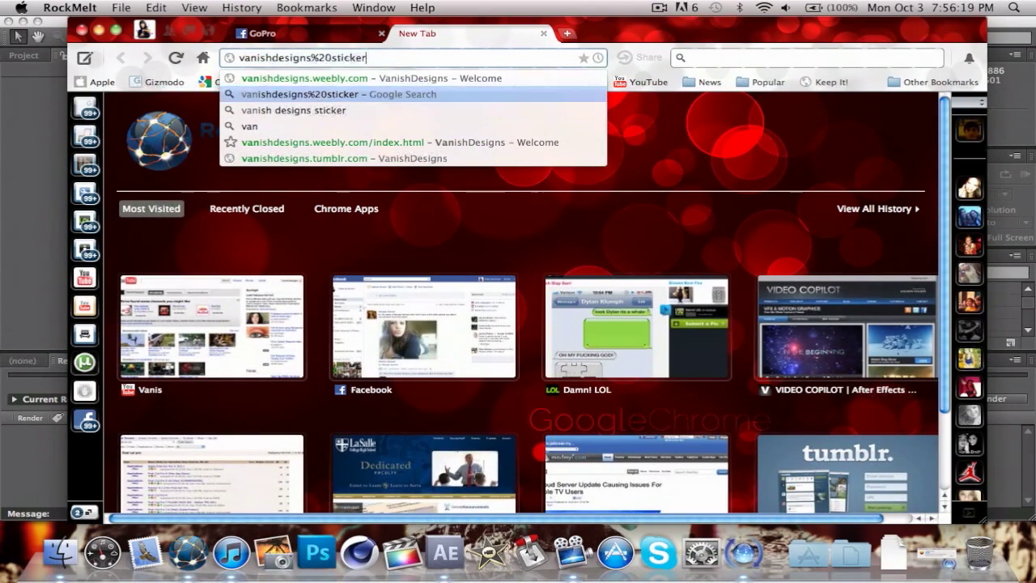
key("Up")
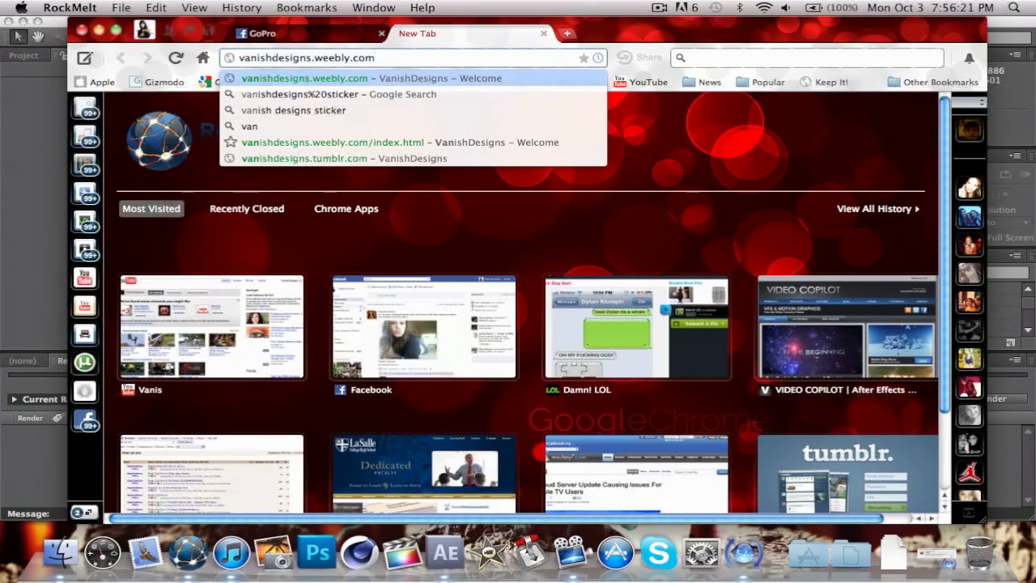
key("Escape")
key("super+a")
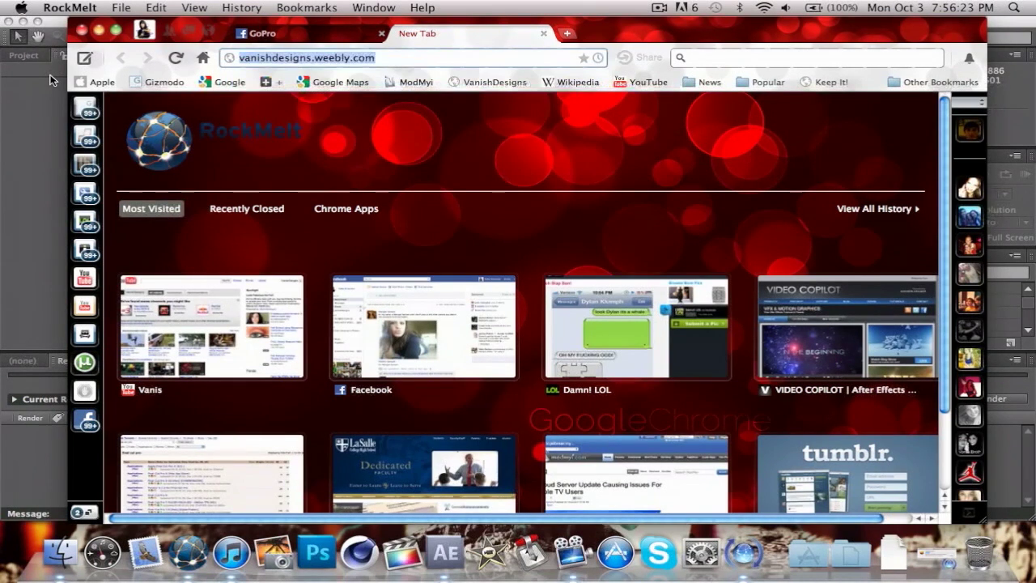
type("youtube.com/")
key("Return")
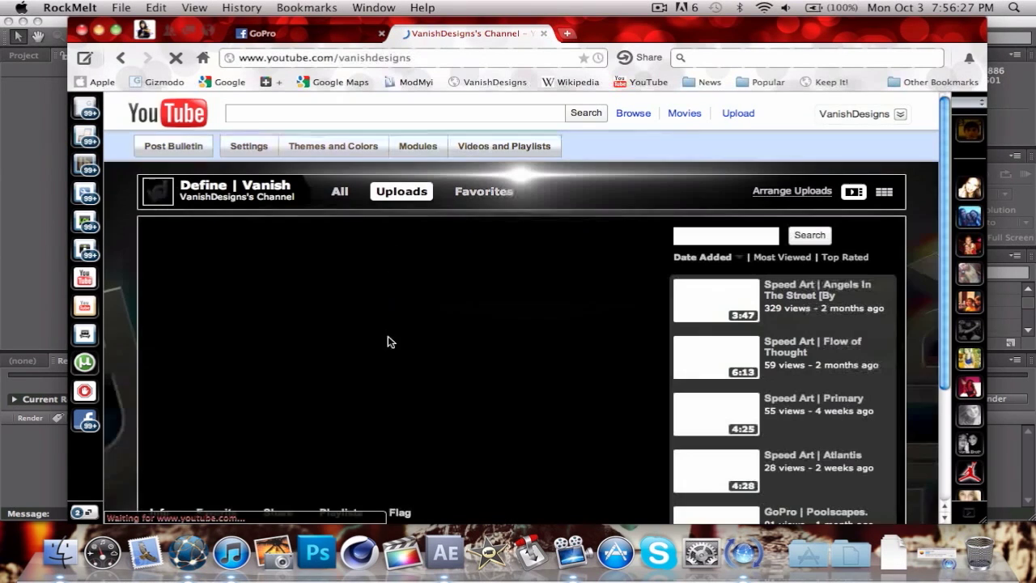
Zoom out and scroll through the channel page, then close its tab
scroll(607, 310, "down", 1)
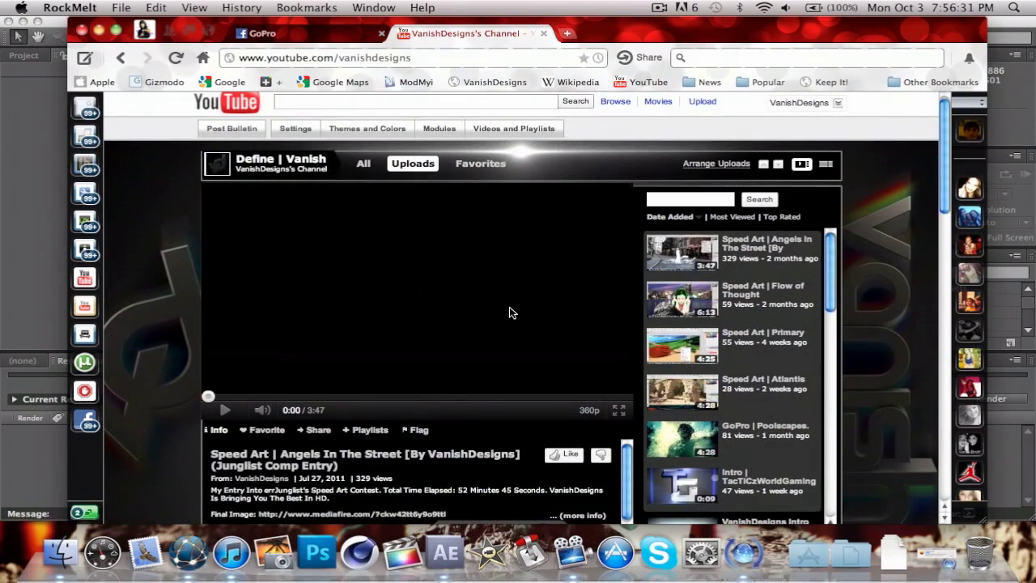
key("super+minus")
scroll(510, 313, "down", 2)
scroll(509, 313, "down", 1)
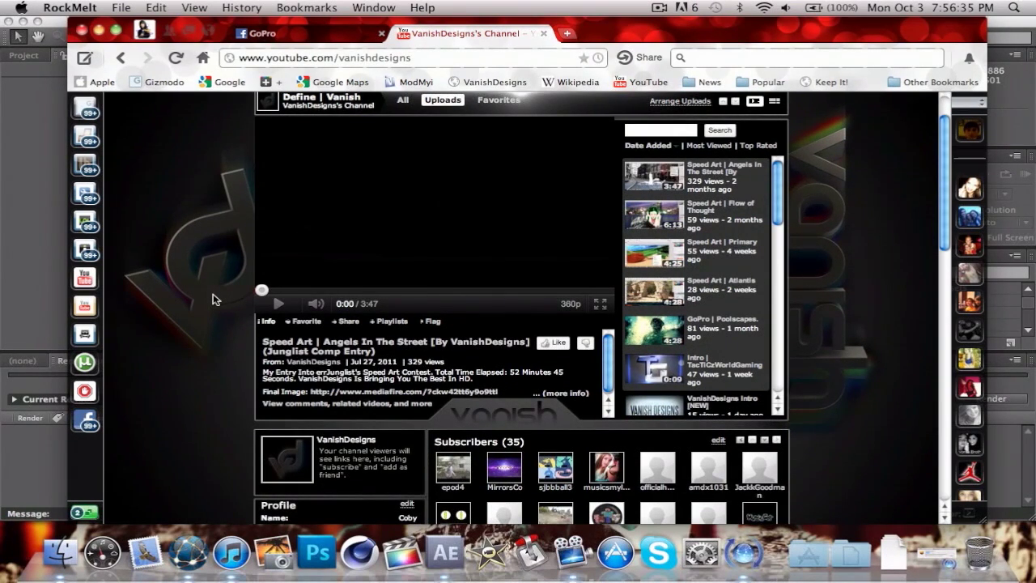
scroll(213, 300, "up", 4)
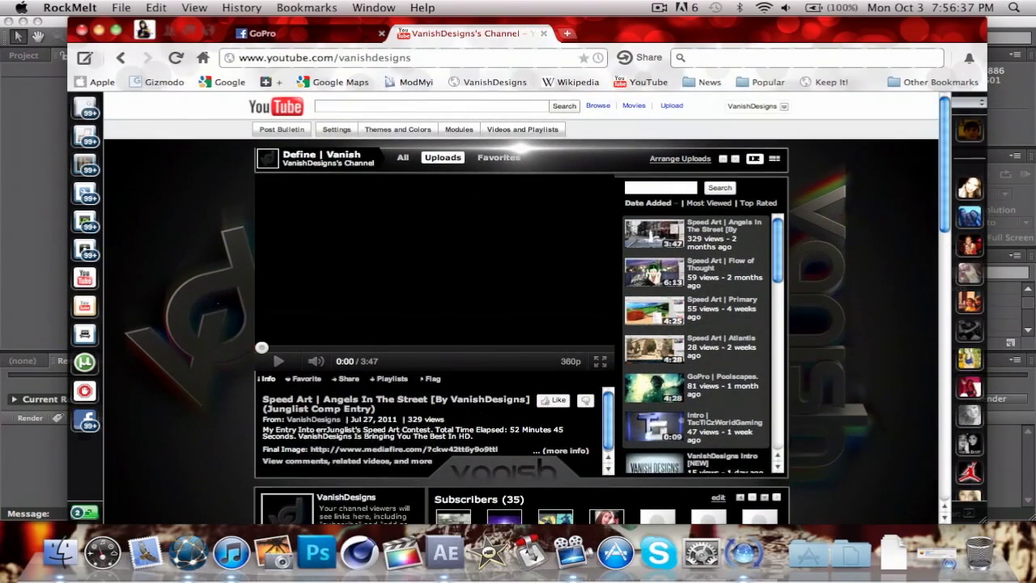
key("super+w")
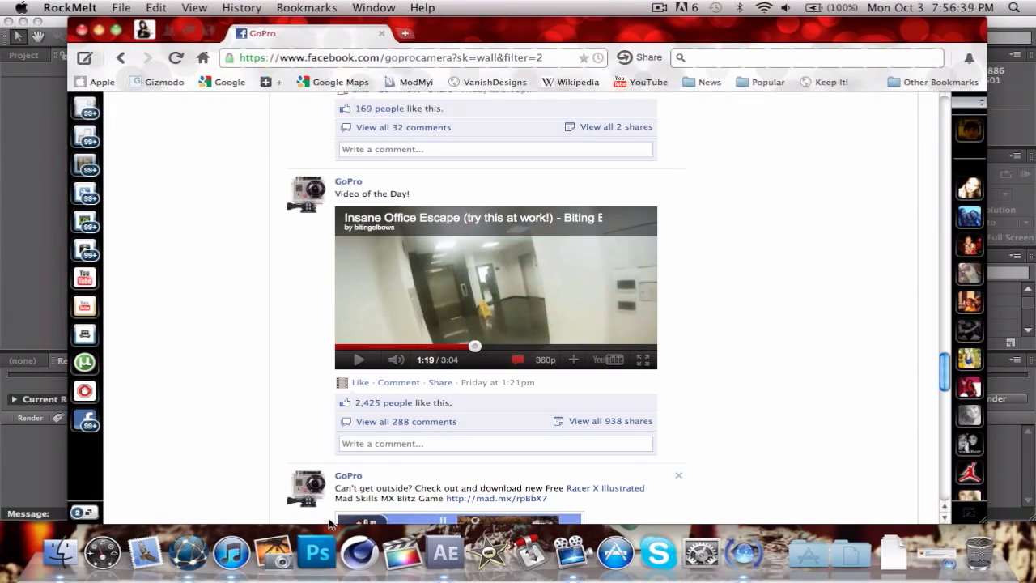
Force quit the frozen After Effects from the Dock, dismiss the crash notice and relaunch it
key("super+q")
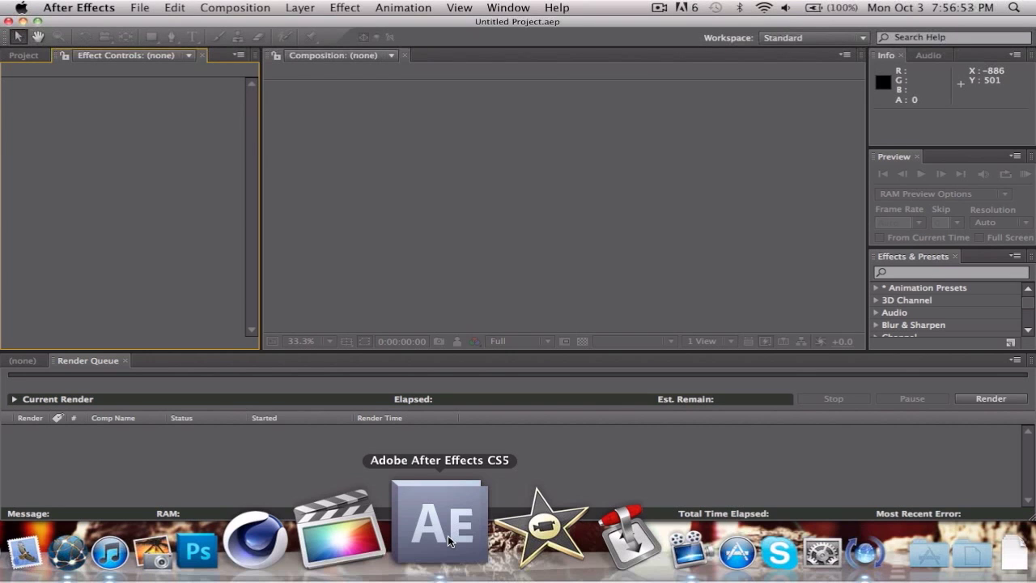
right_click(448, 536)
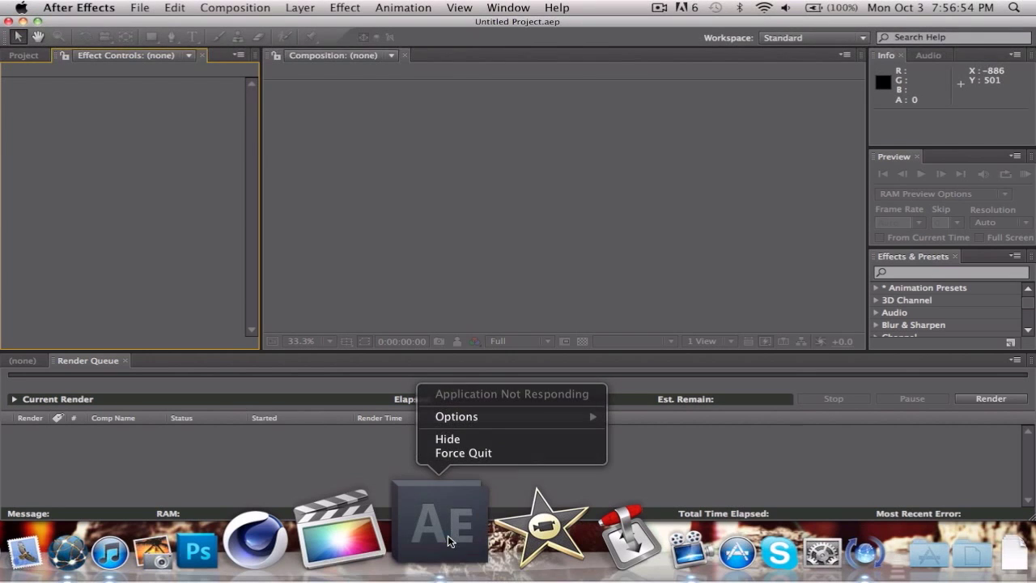
left_click(473, 454)
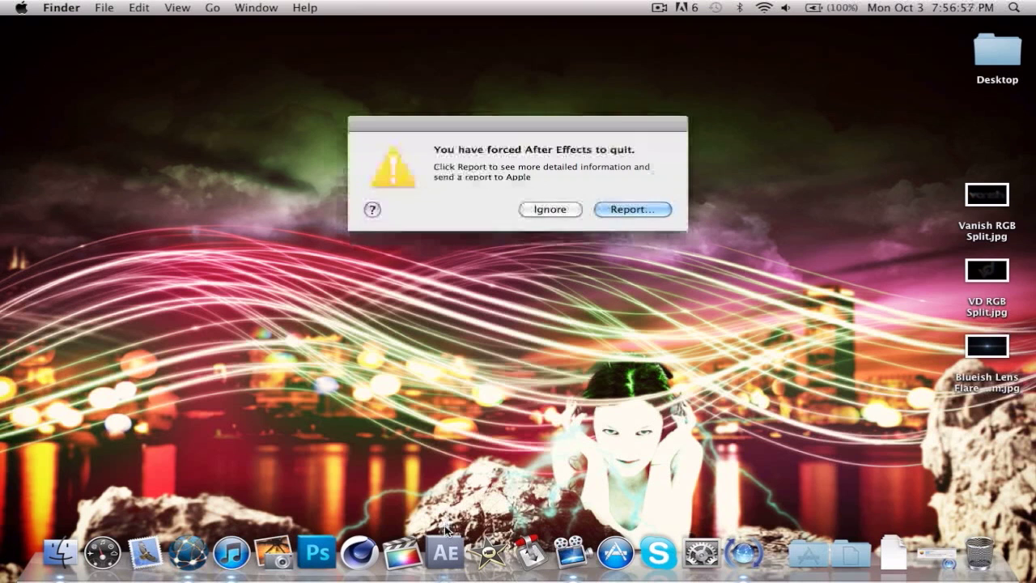
left_click(536, 210)
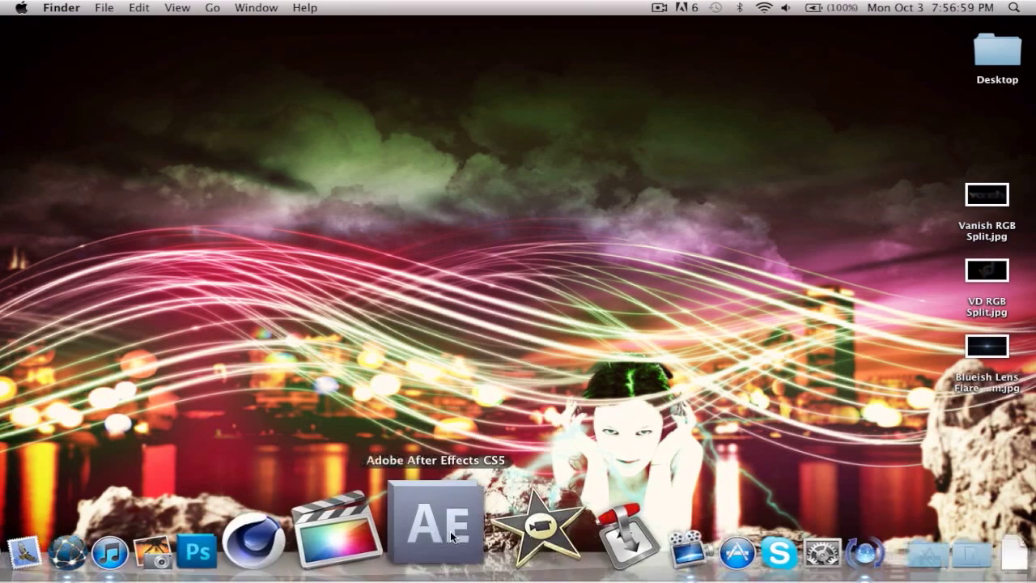
left_click(451, 531)
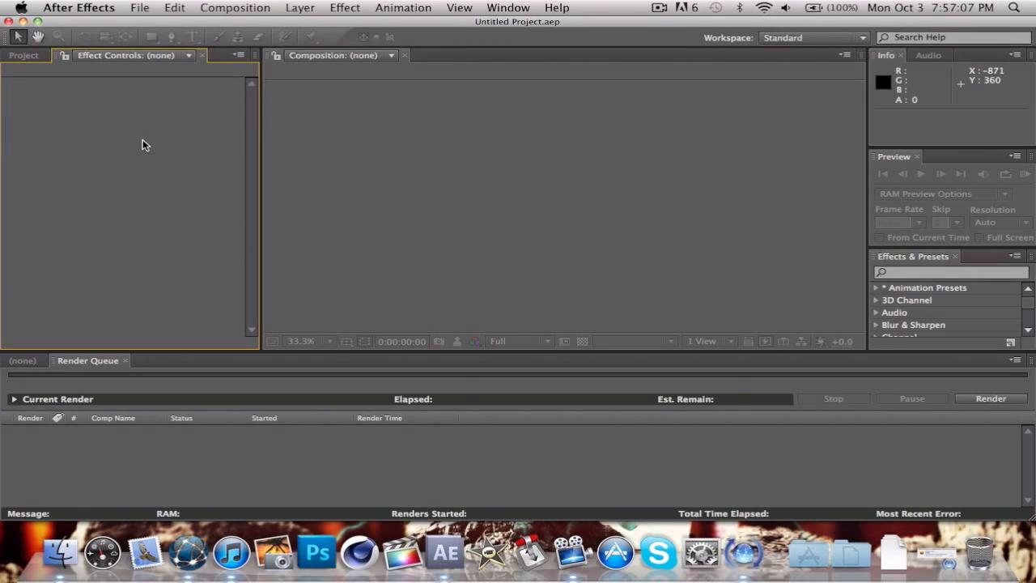
Create Comp 1 at 1920×1080, 59.94 fps, one frame long, with a black background
key("super+n")
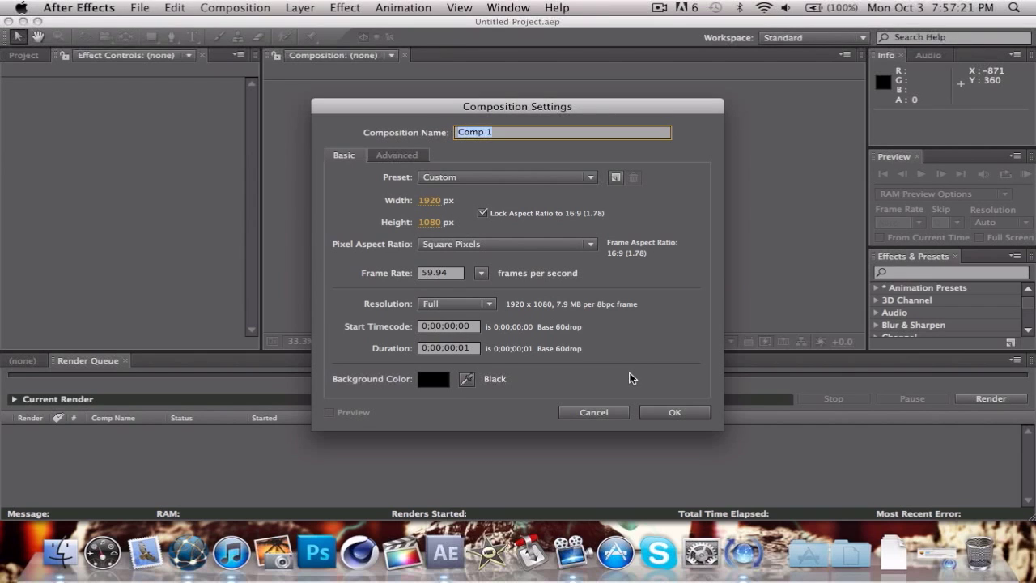
key("Return")
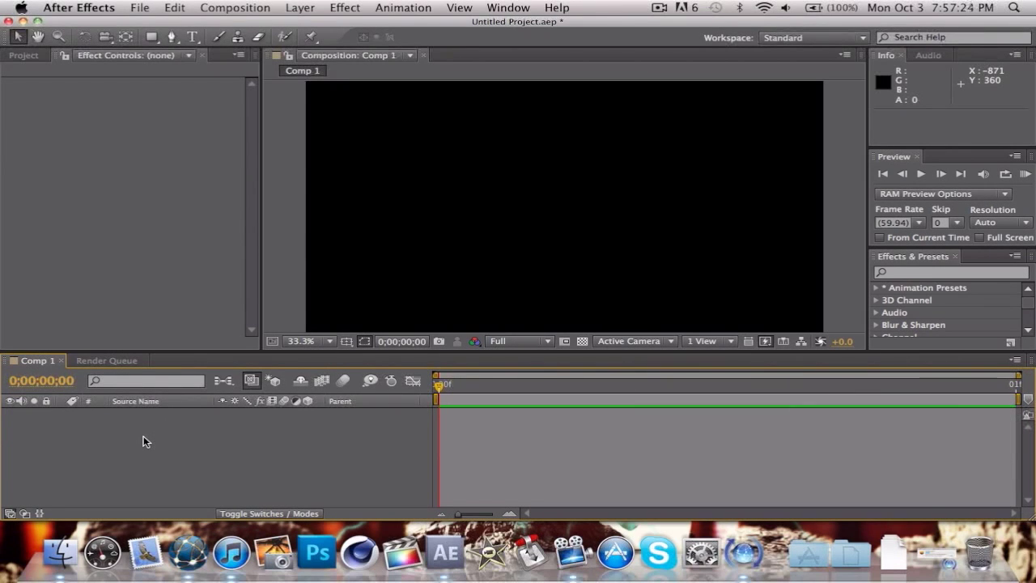
Import Vanish Anodized.jpg into the project after previewing it
left_click(31, 54)
right_click(55, 254)
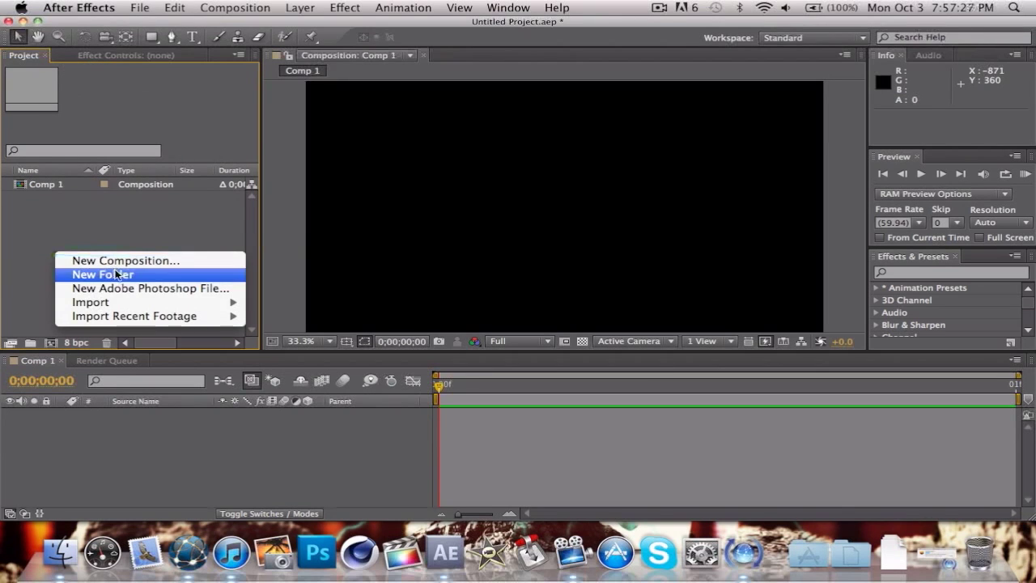
mouse_move(198, 304)
left_click(287, 303)
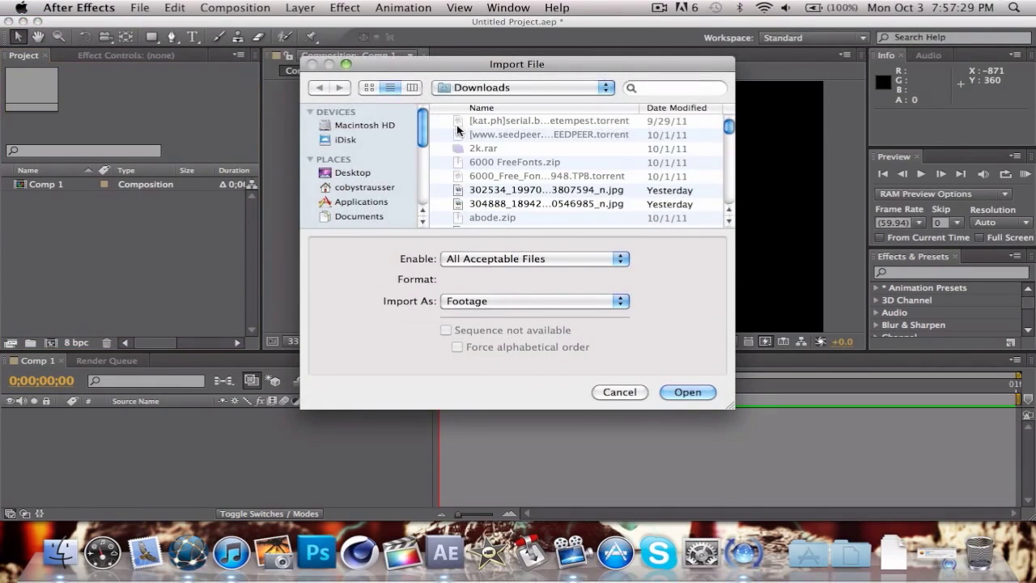
scroll(357, 212, "down", 2)
left_click(357, 212)
scroll(462, 138, "down", 5)
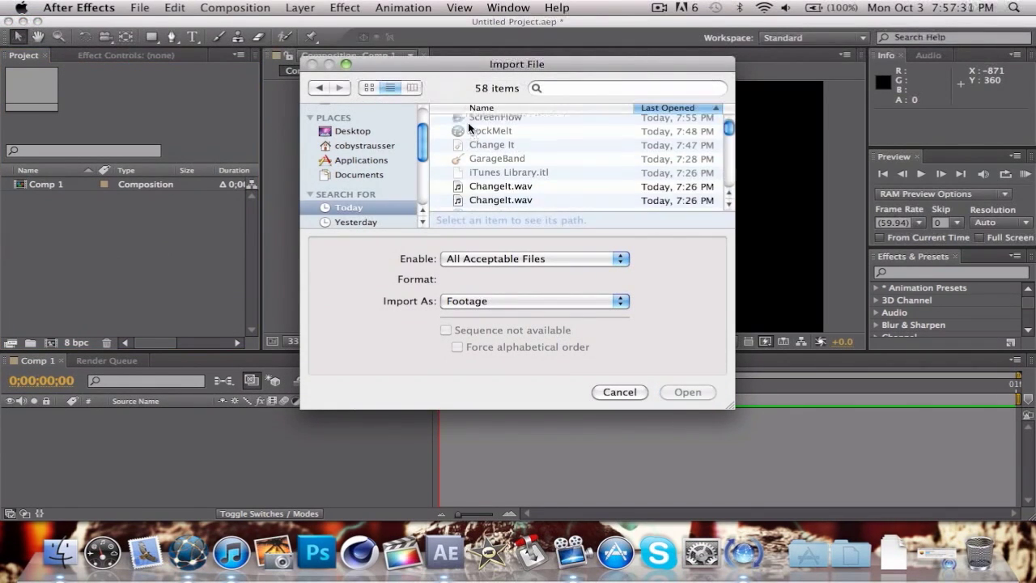
scroll(470, 153, "down", 5)
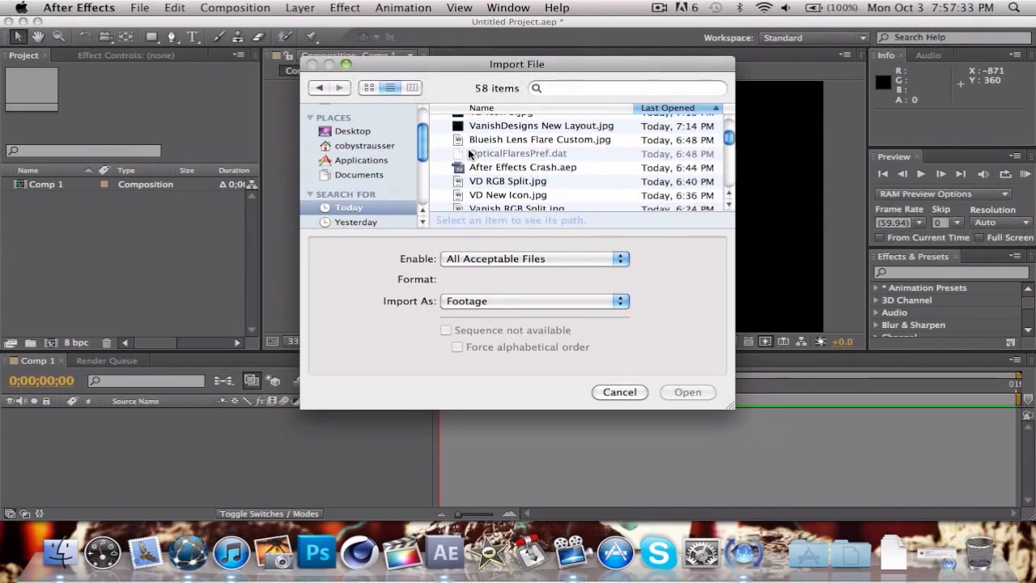
left_click(468, 154)
key("space")
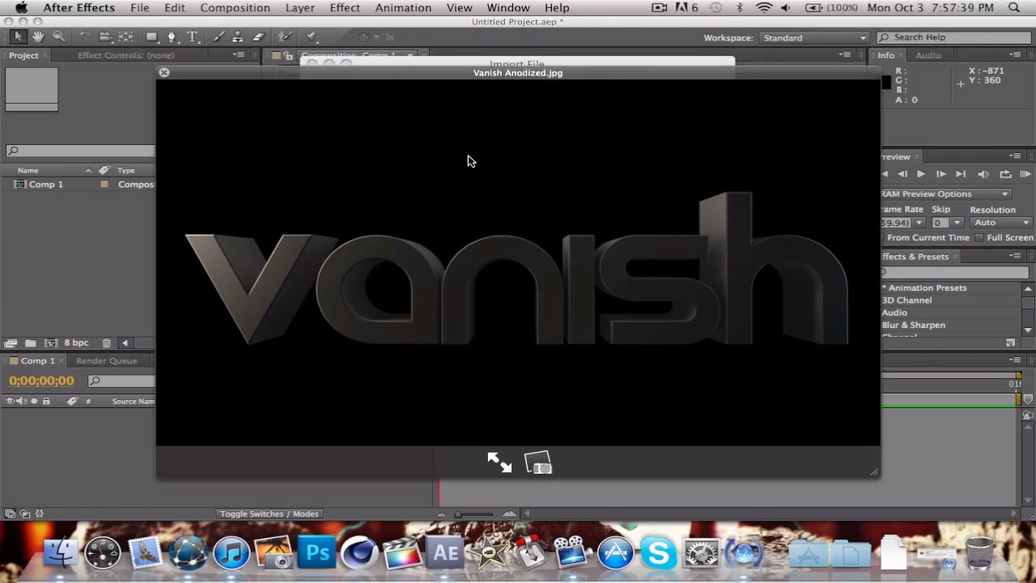
key("space")
key("Return")
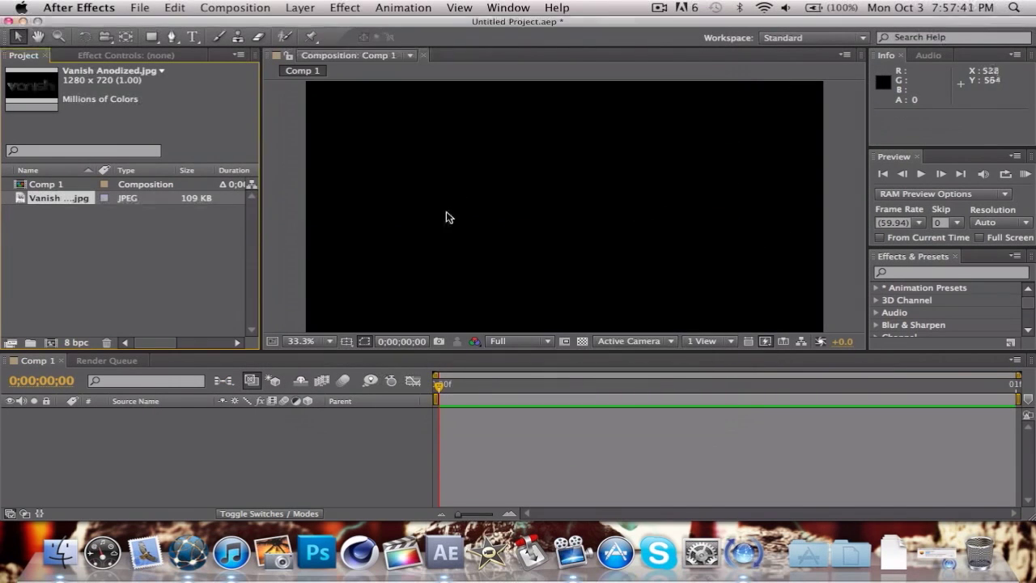
Place the vanish image into Comp 1 and scale it up to 144%
left_click_drag(39, 198, 555, 207)
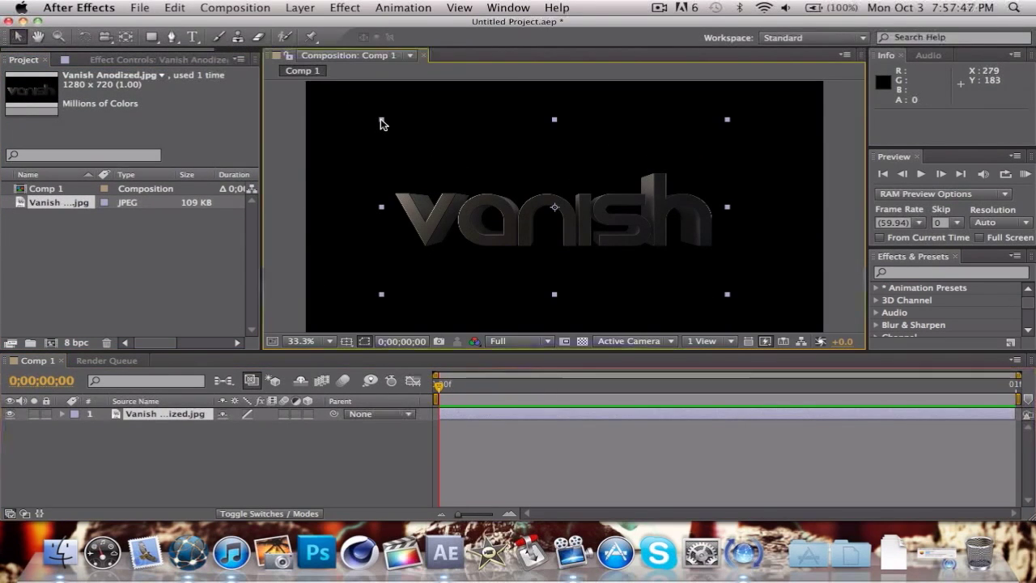
left_click_drag(380, 120, 285, 85)
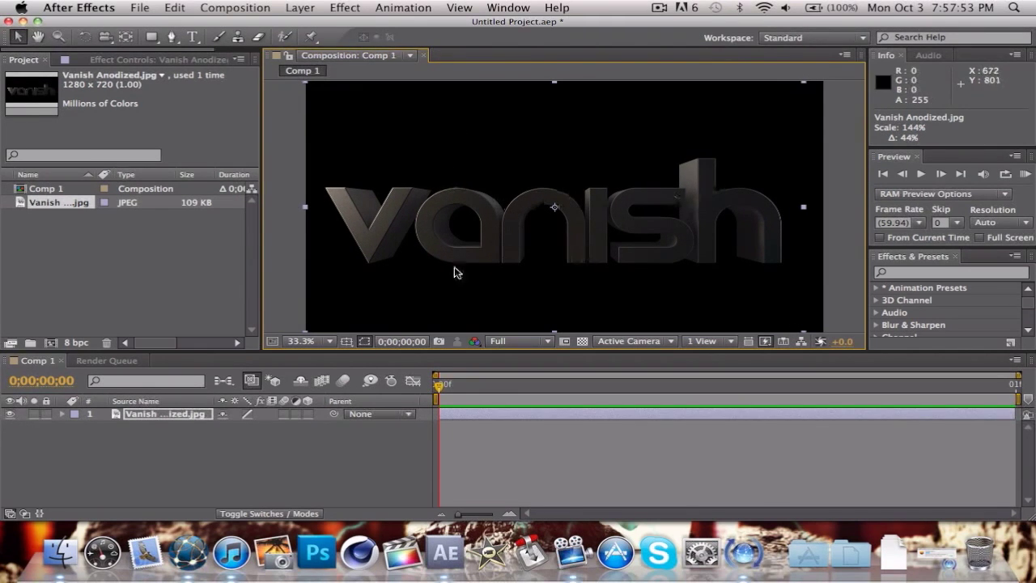
left_click(283, 205)
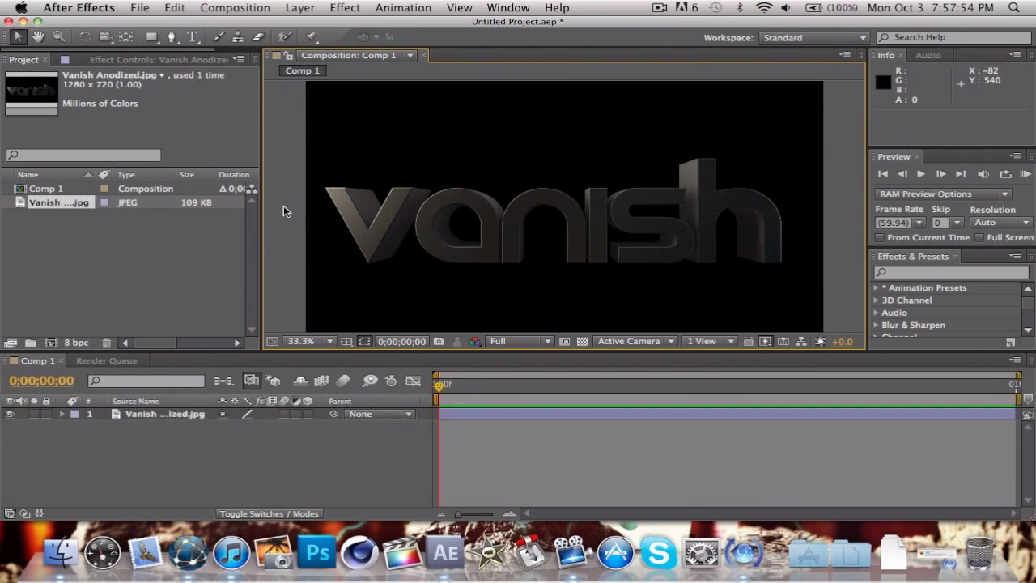
left_click(141, 416)
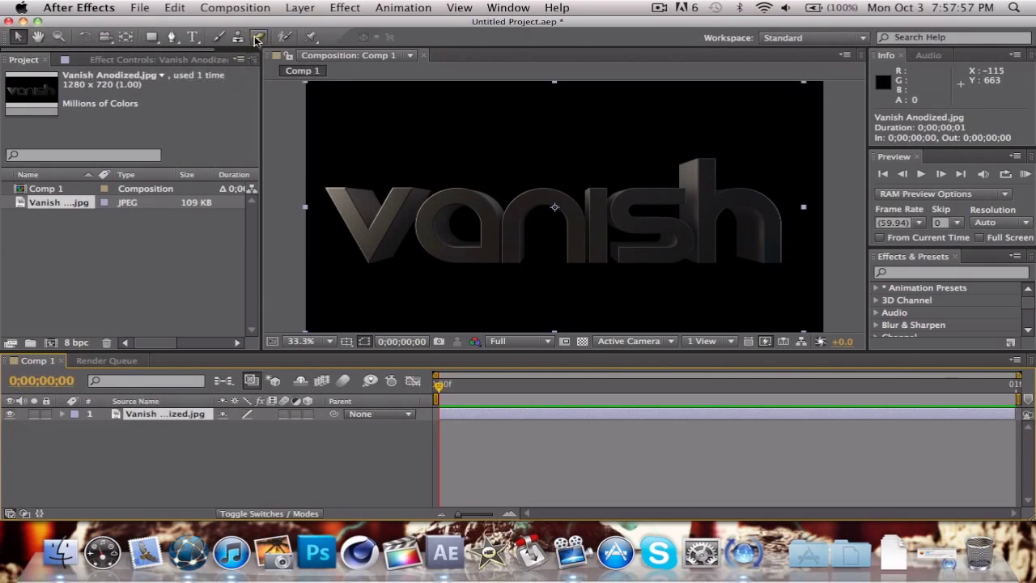
Apply the Video Copilot Twitch effect to the vanish layer and enable Slide
left_click(344, 7)
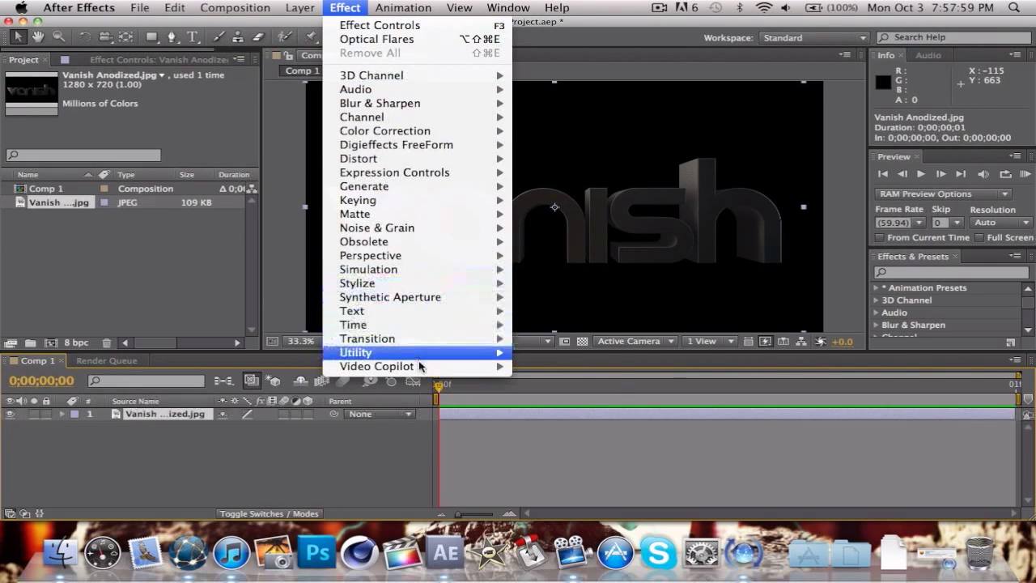
mouse_move(429, 366)
left_click(553, 381)
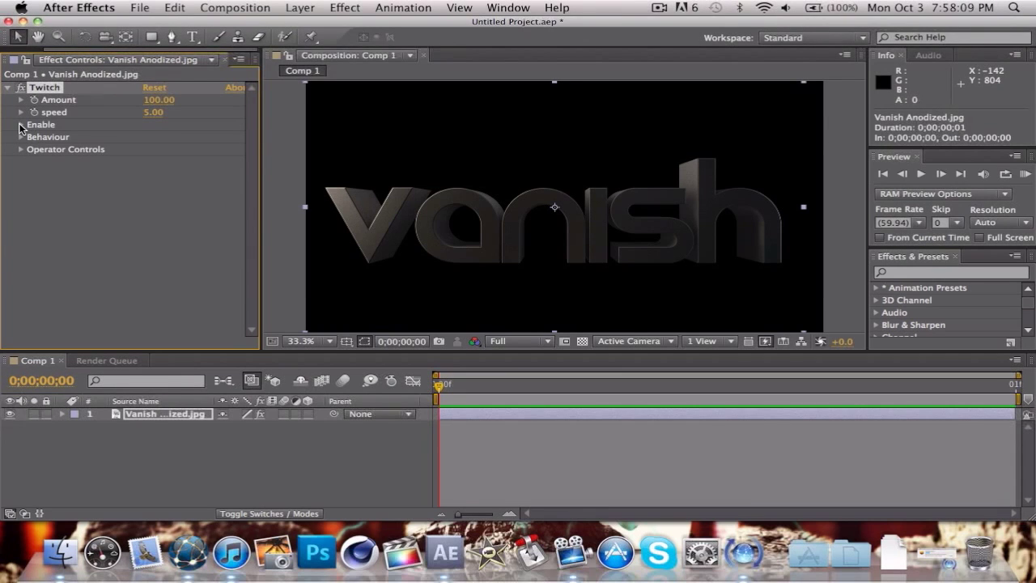
left_click(21, 126)
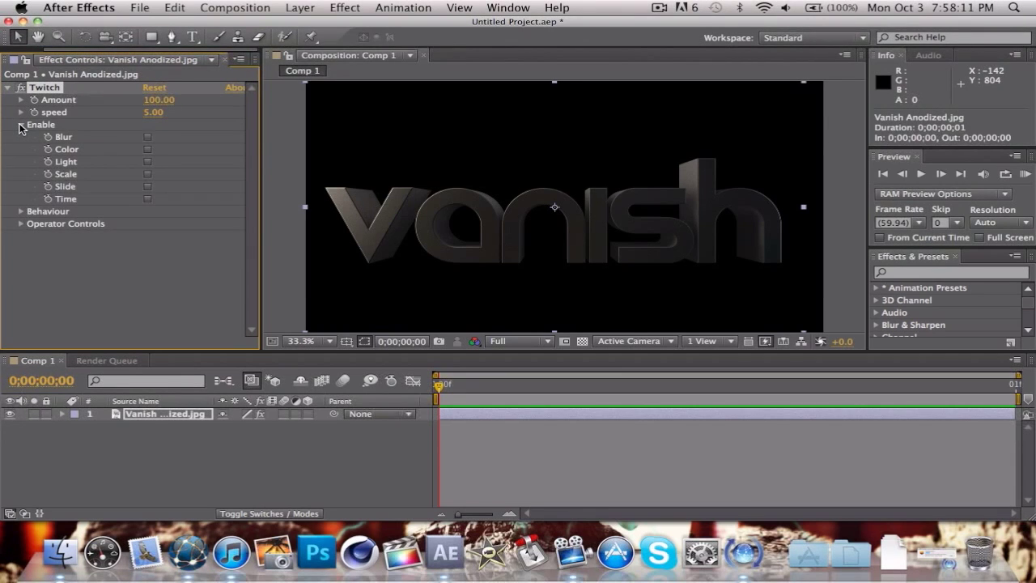
left_click(149, 187)
Set the Slide operator to Amount 15, Twitches 2.50 and Unique Slide Seed 25
left_click(21, 212)
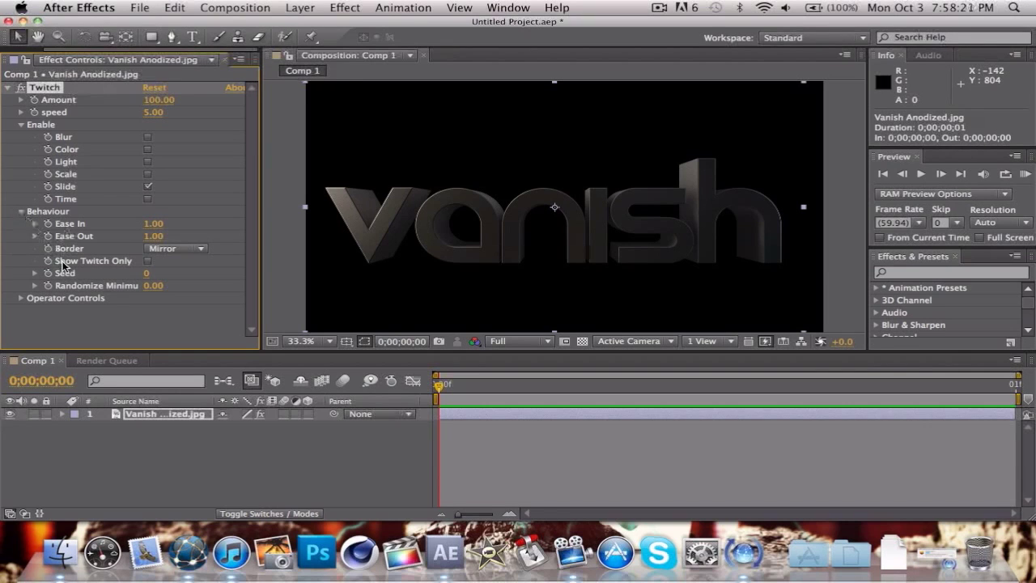
left_click(22, 212)
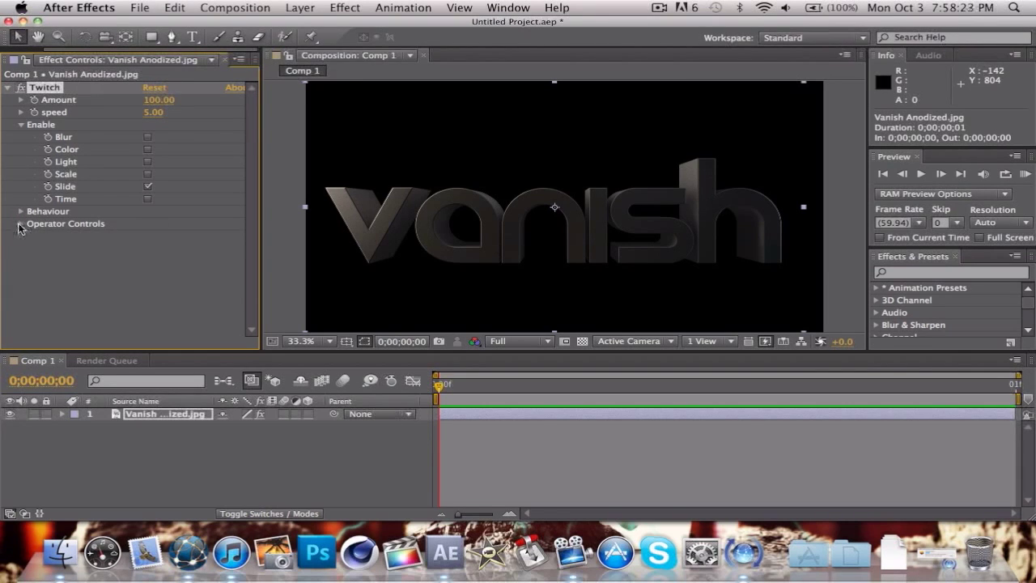
left_click(21, 223)
left_click(34, 285)
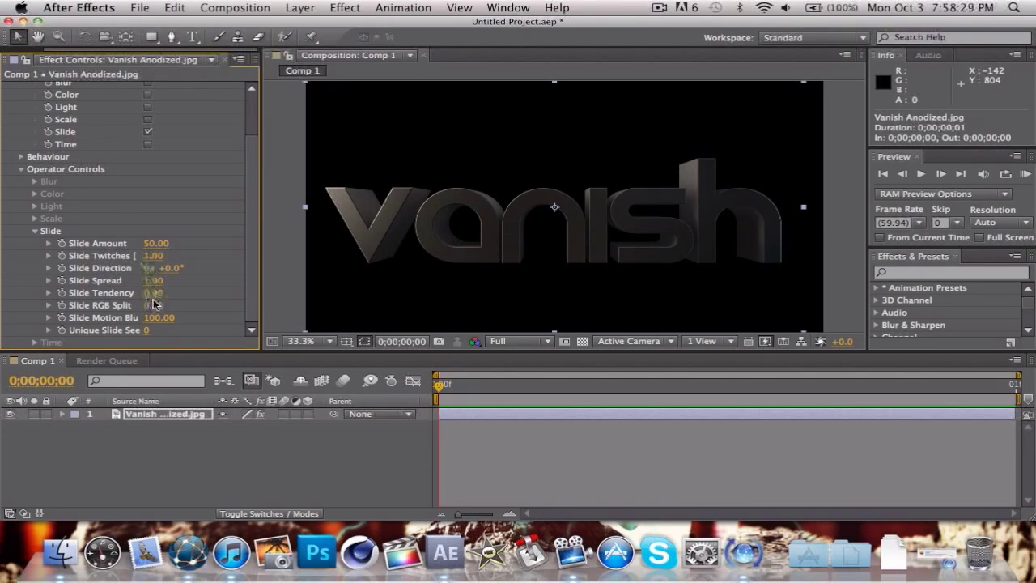
left_click(157, 243)
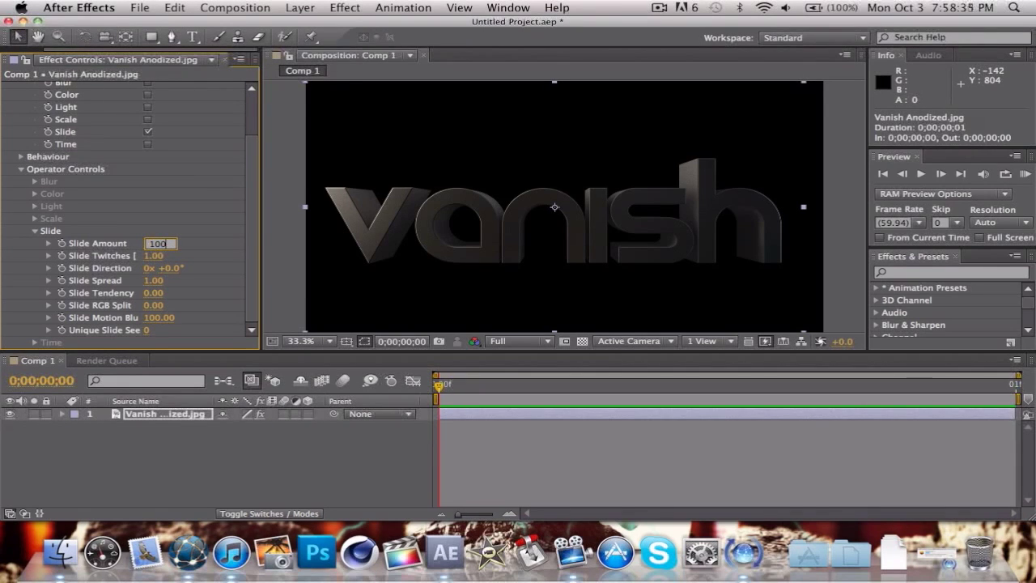
key("Return")
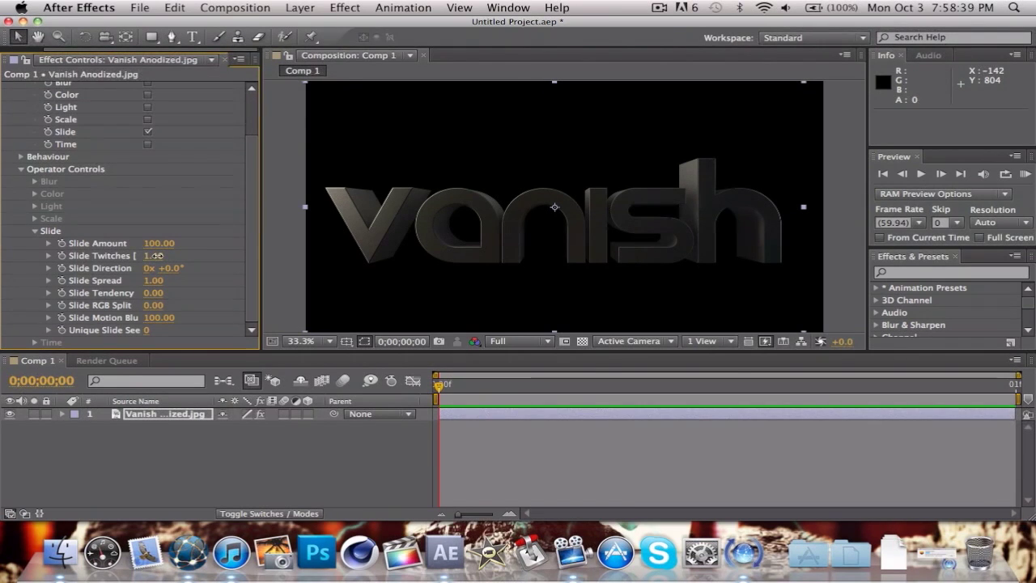
left_click_drag(154, 255, 170, 255)
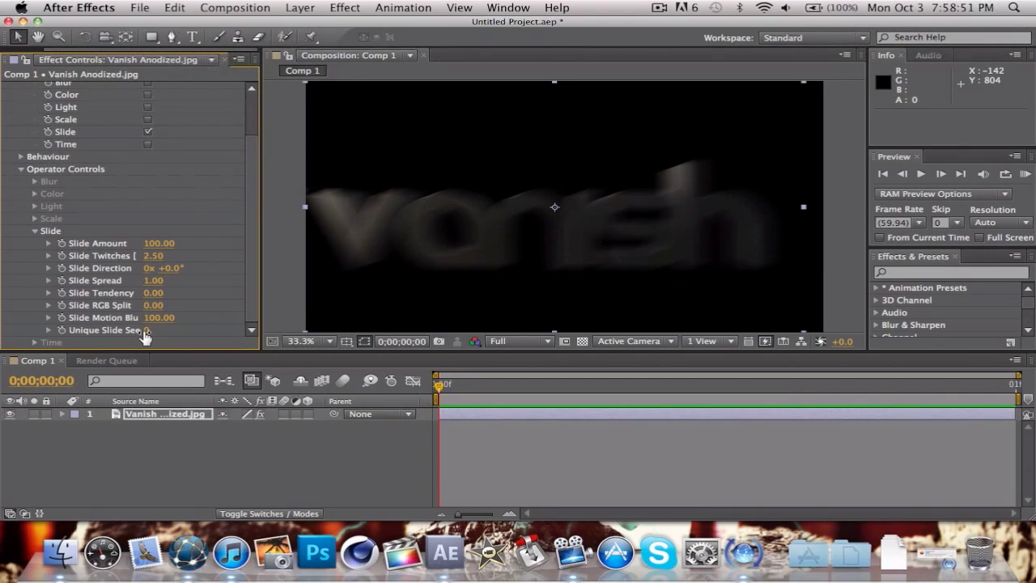
left_click_drag(142, 330, 165, 330)
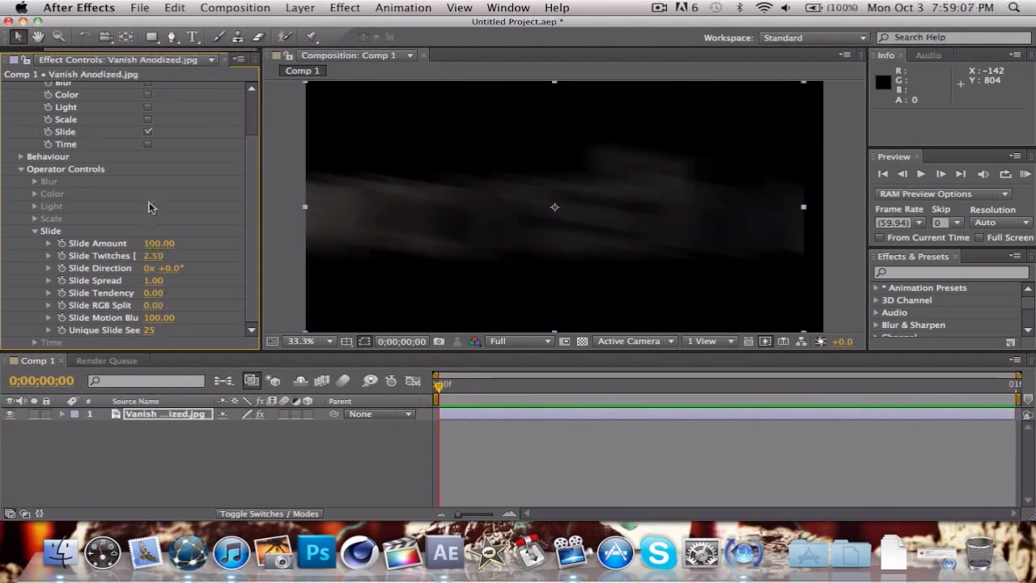
left_click_drag(142, 243, 92, 240)
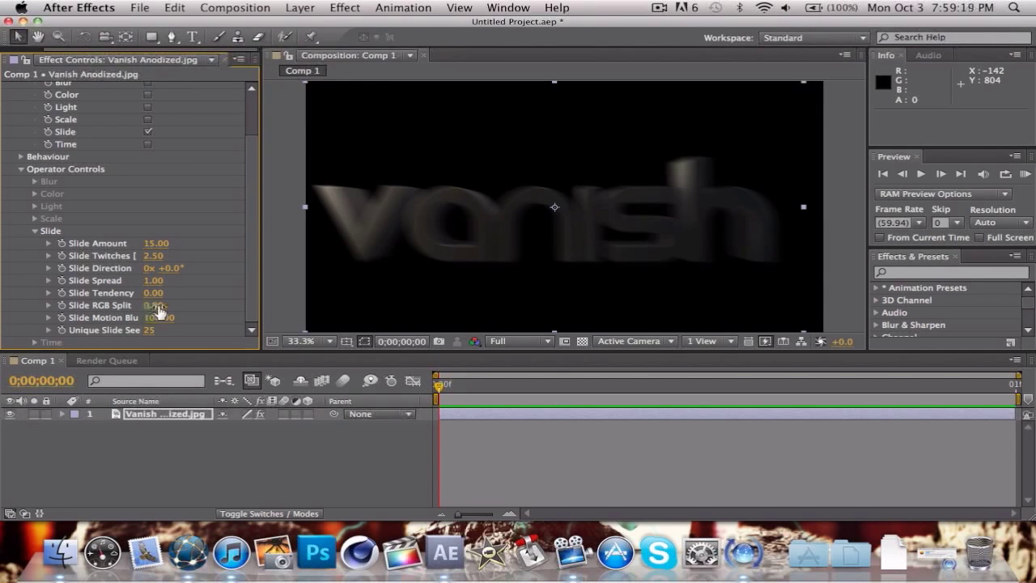
Set Slide RGB Split to 100, Twitches to 5.90 and Slide Amount to 109
left_click_drag(159, 311, 276, 305)
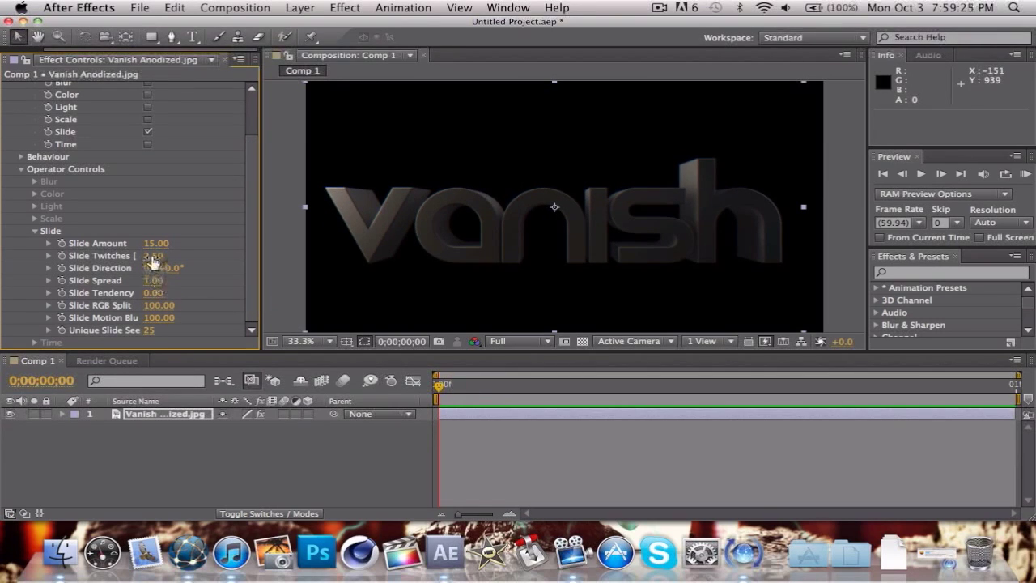
mouse_move(153, 262)
left_mouse_down()
mouse_move(192, 256)
mouse_move(180, 256)
left_mouse_up()
left_click_drag(157, 242, 235, 245)
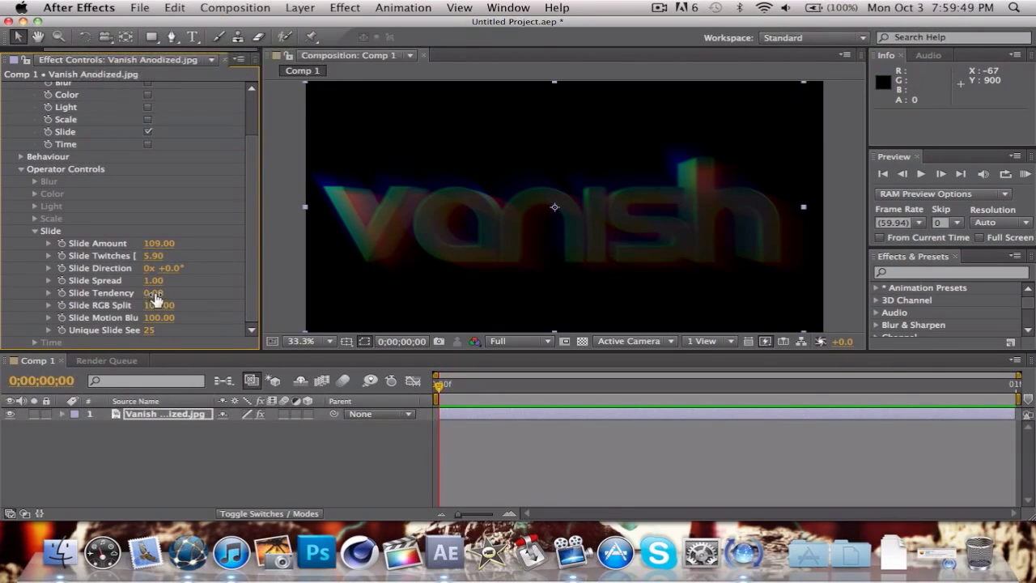
Experiment with the Slide spread and reset Slide Tendency to 0
left_click_drag(154, 286, 304, 284)
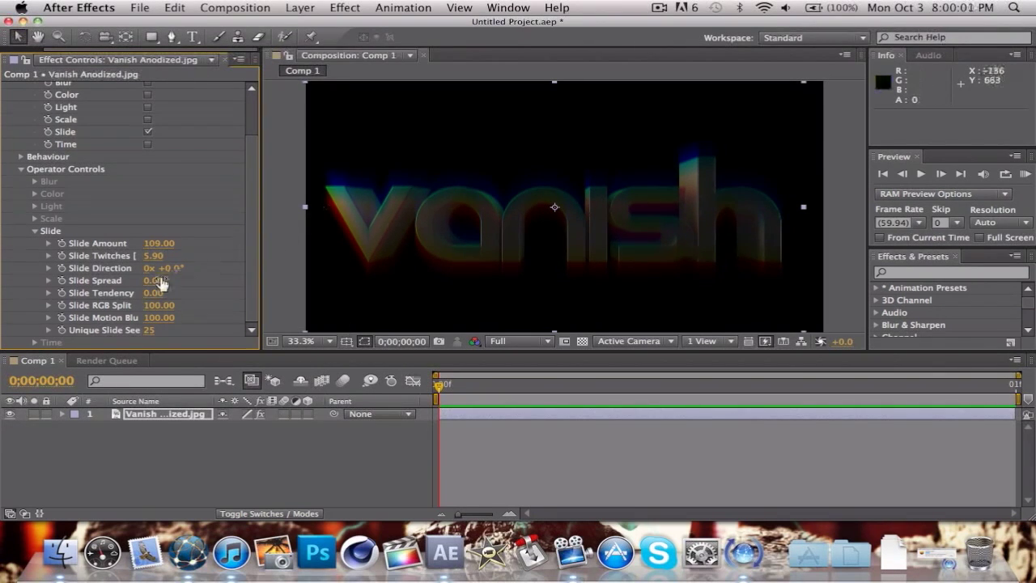
left_click_drag(154, 280, 387, 285)
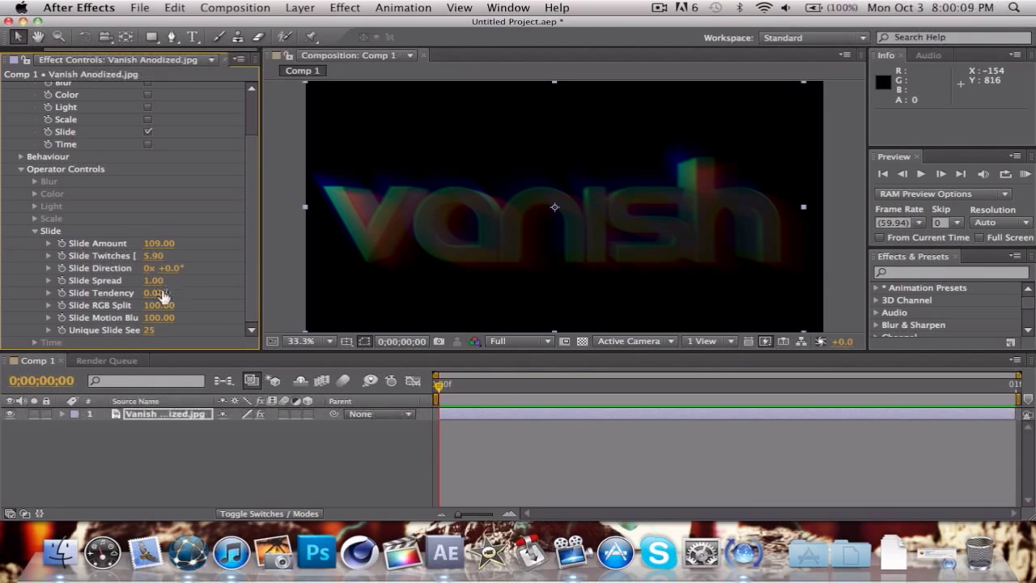
mouse_move(154, 293)
left_mouse_down()
mouse_move(127, 298)
mouse_move(235, 302)
mouse_move(119, 294)
mouse_move(160, 293)
left_mouse_up()
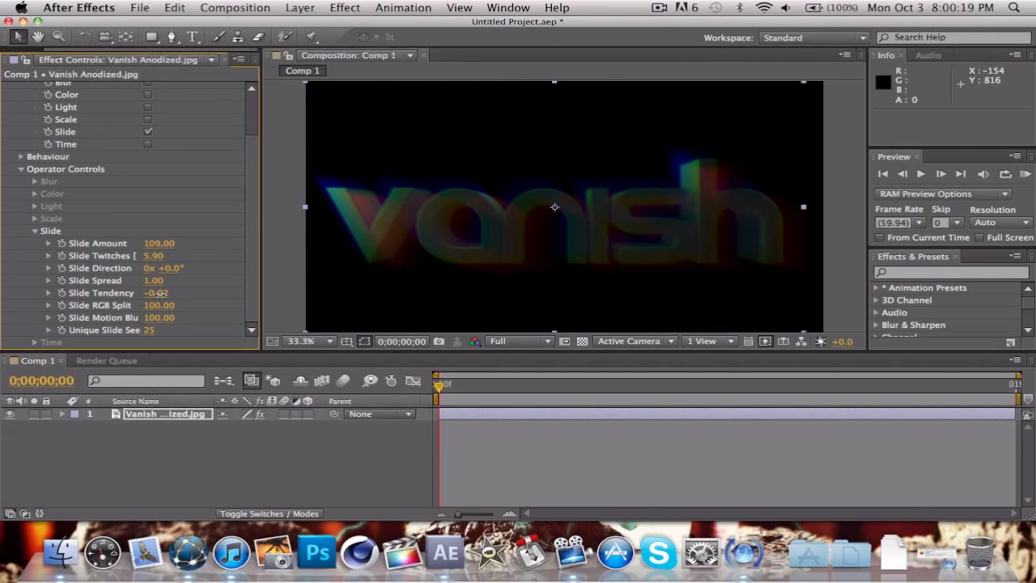
left_click(158, 293)
type("0")
key("Return")
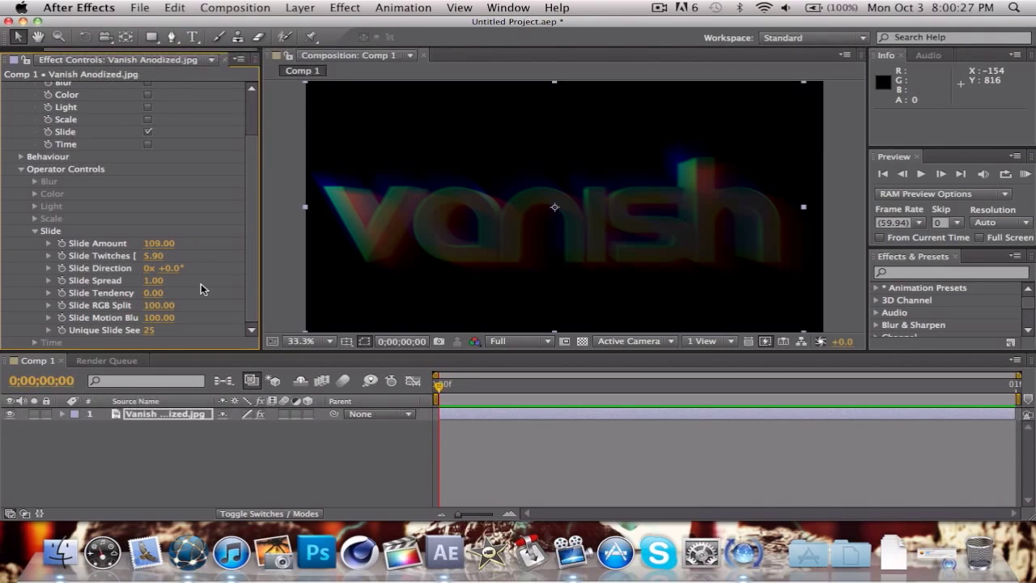
Enable Color twitch with orange Colorize, Color Amount 142, Color Twitches 14.90, Unique Color Seed 31
scroll(200, 289, "up", 4)
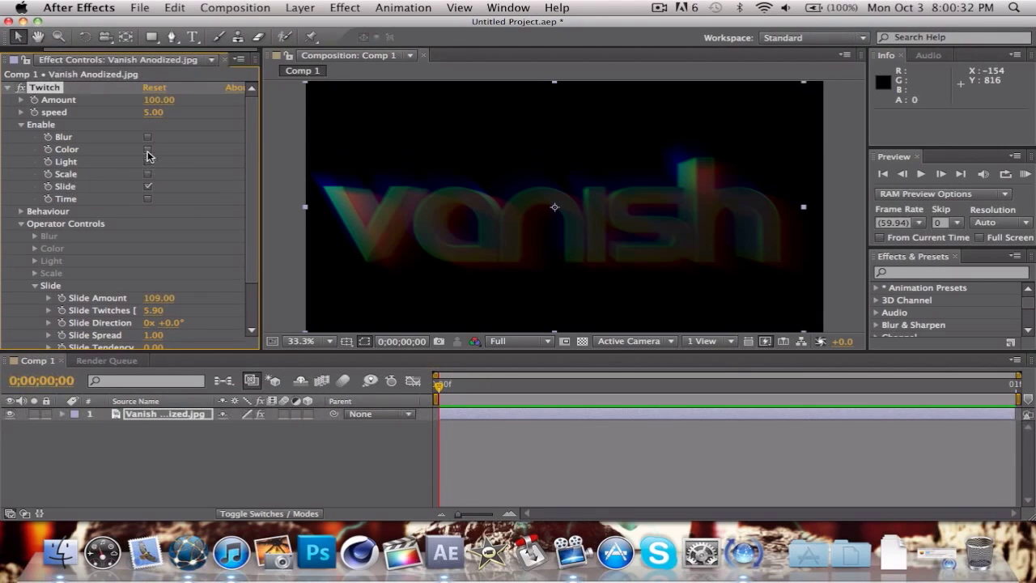
left_click(148, 151)
left_click(35, 251)
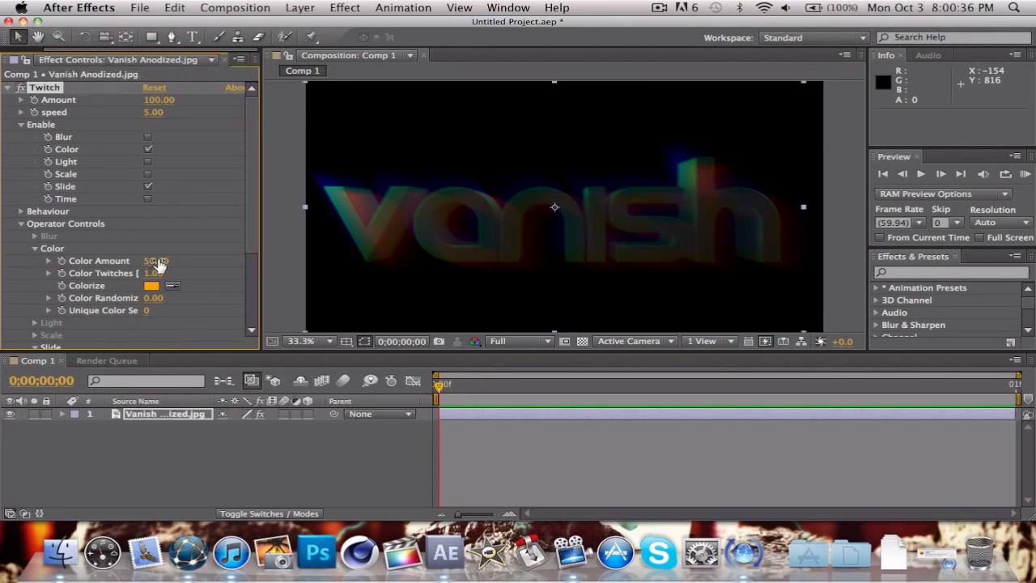
left_click(152, 286)
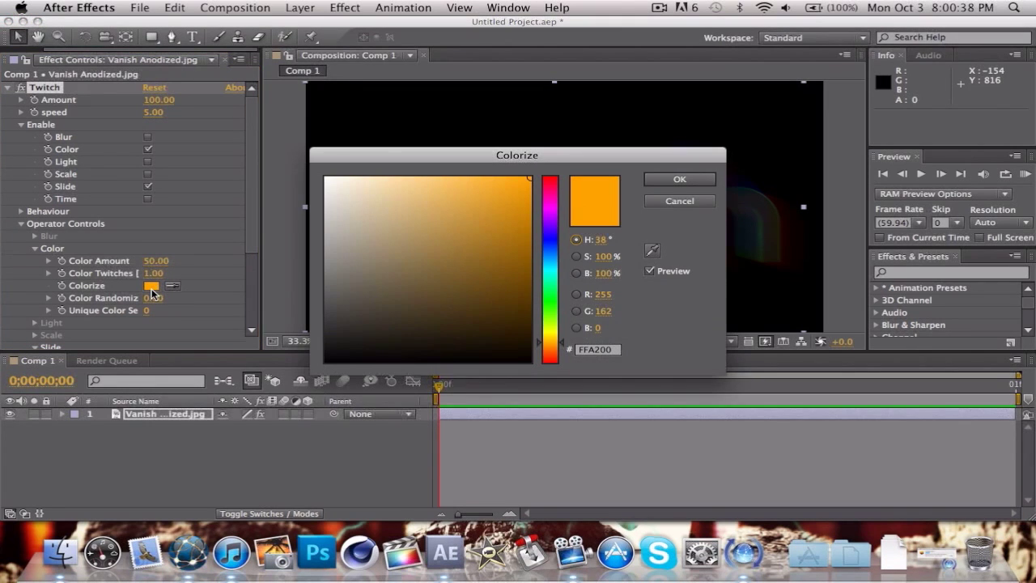
left_click(678, 179)
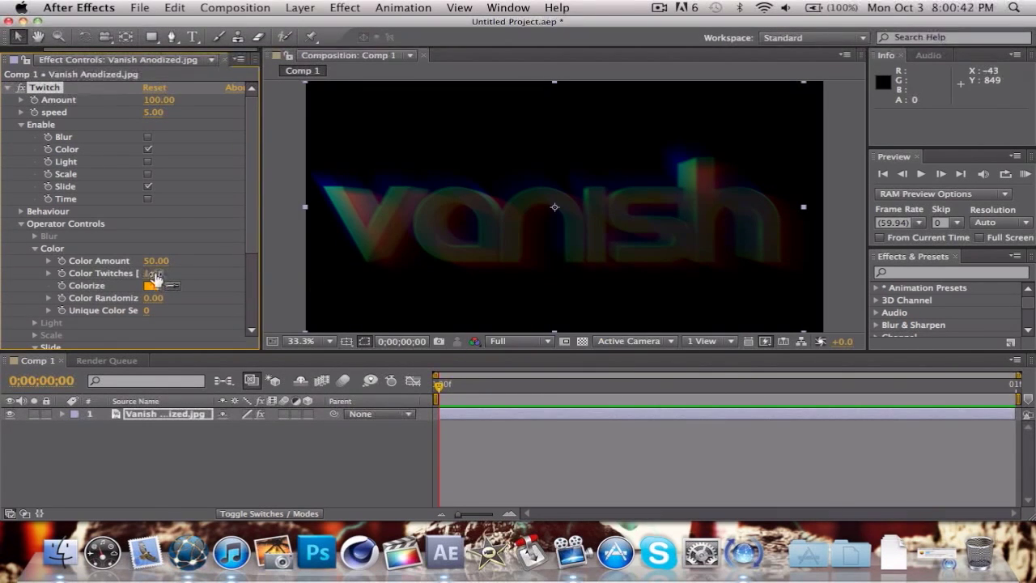
left_click_drag(157, 275, 267, 276)
left_click_drag(152, 269, 229, 263)
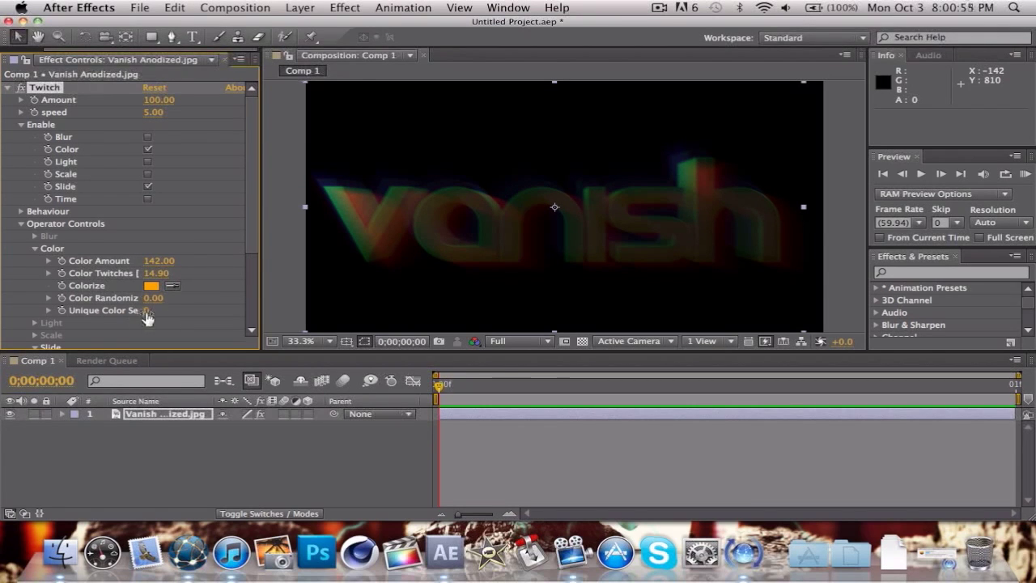
left_click_drag(146, 318, 172, 311)
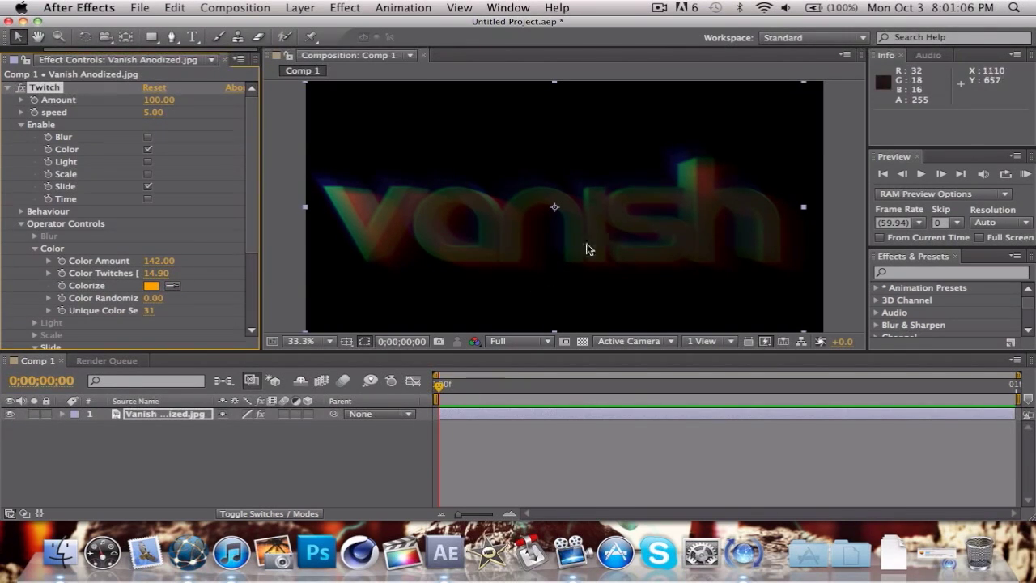
Toggle preview resolution to Auto and back to Full, then nudge the vanish layer right
left_click(513, 341)
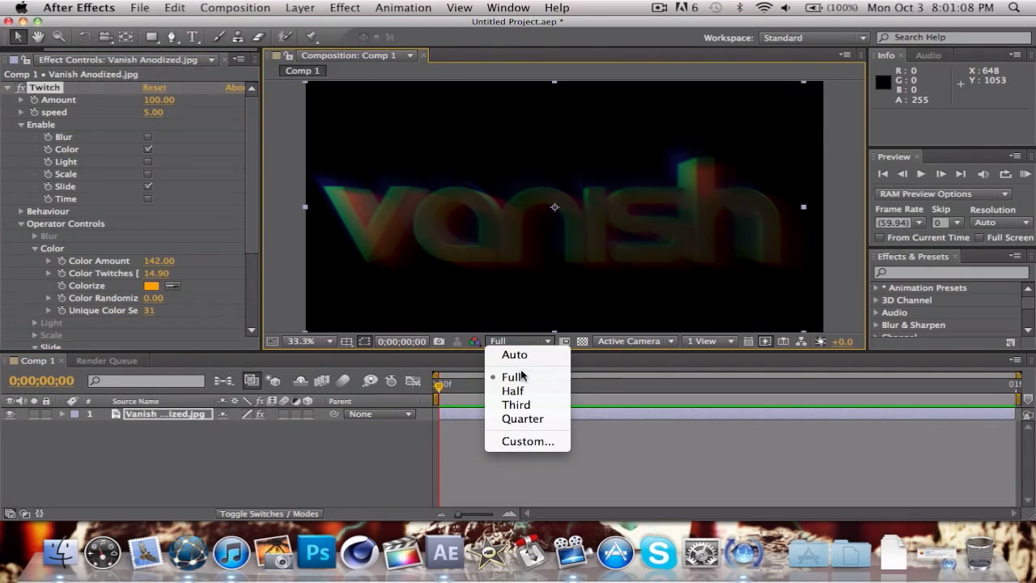
left_click(517, 354)
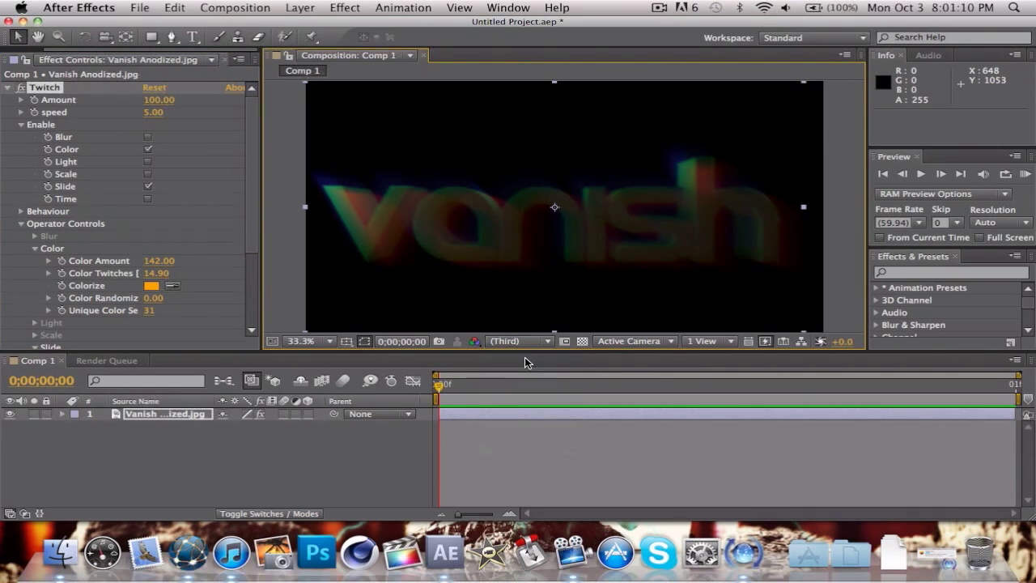
left_click(515, 341)
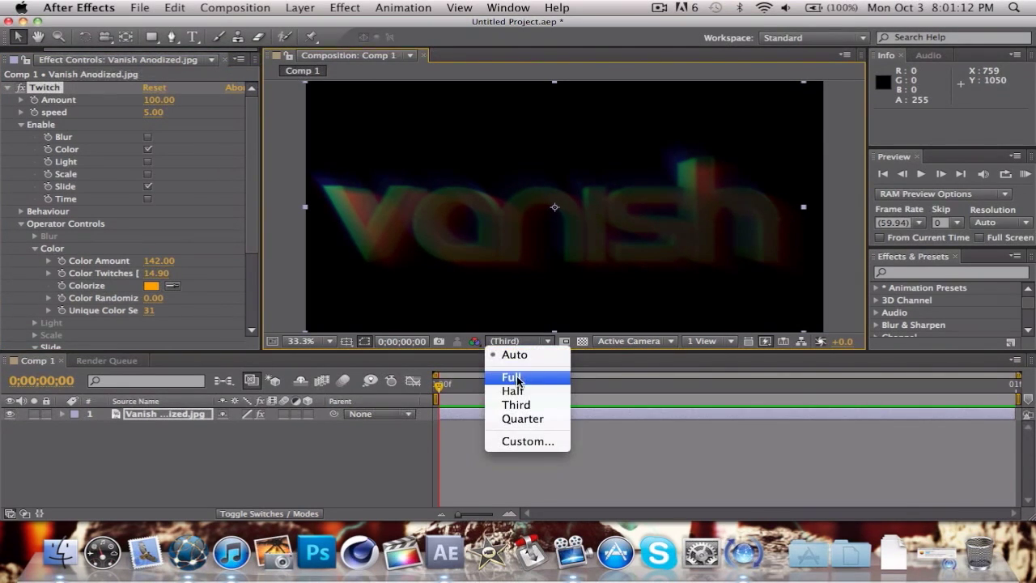
left_click(518, 378)
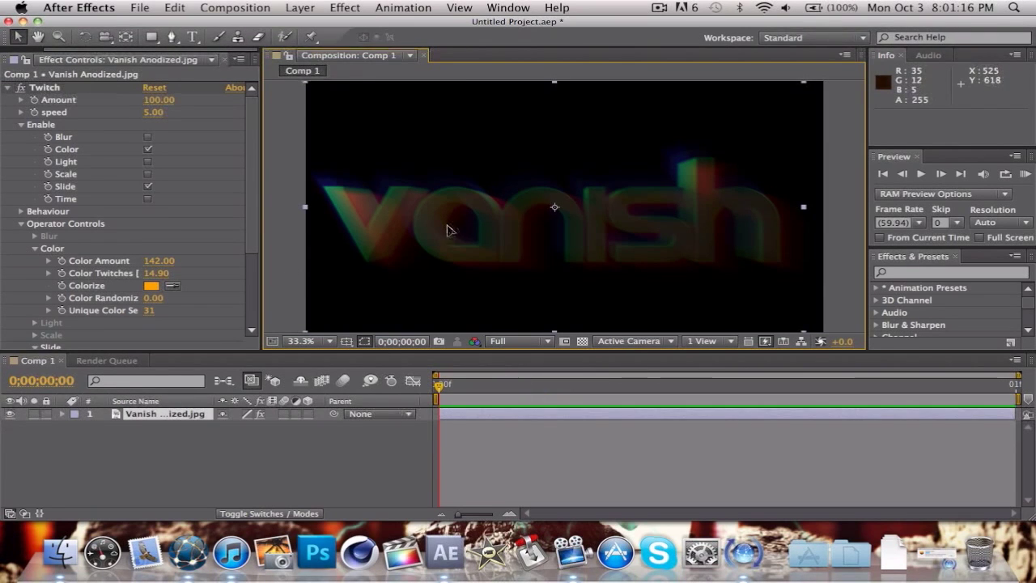
mouse_move(450, 230)
left_mouse_down()
mouse_move(465, 232)
mouse_move(456, 225)
left_mouse_up()
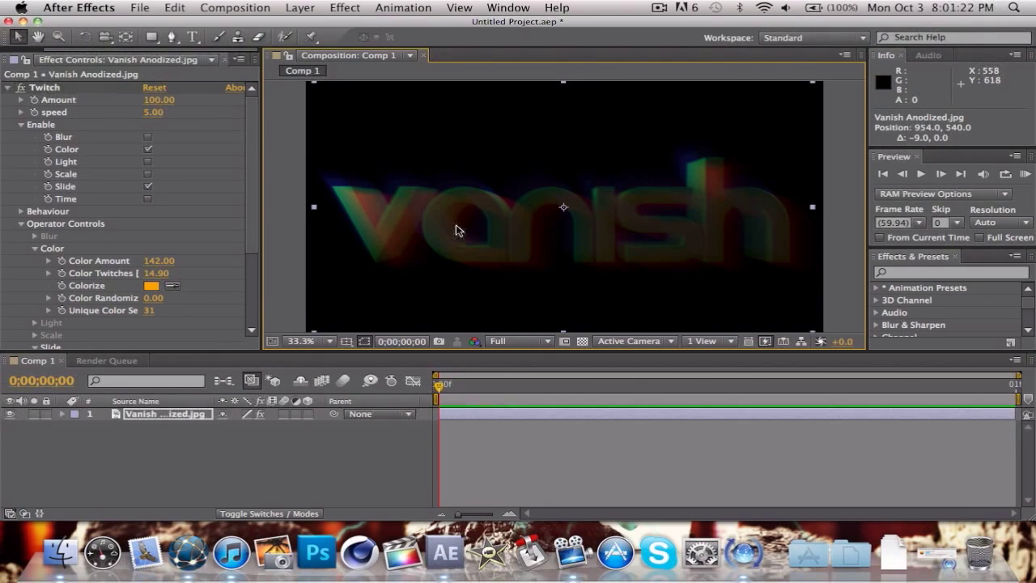
left_click(374, 455)
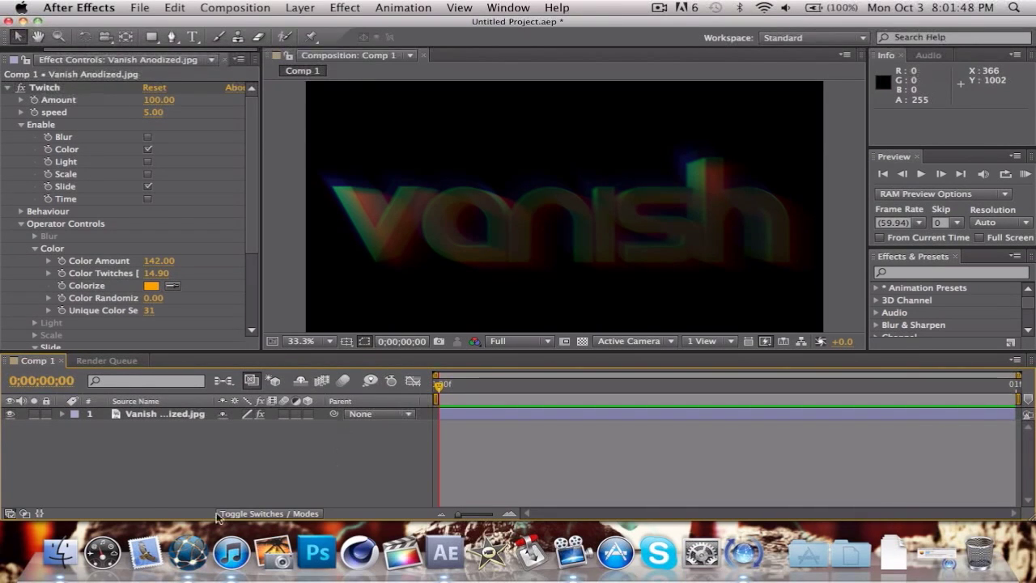
Navigate in Finder to Design/Media > 2k > YouTube Layout Templates
left_click(187, 552)
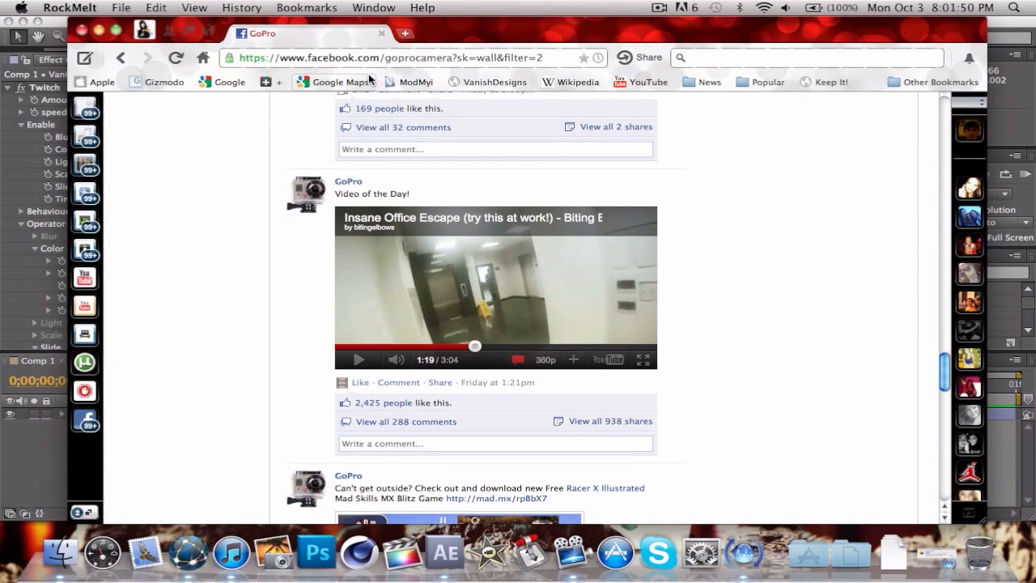
key("super+Tab")
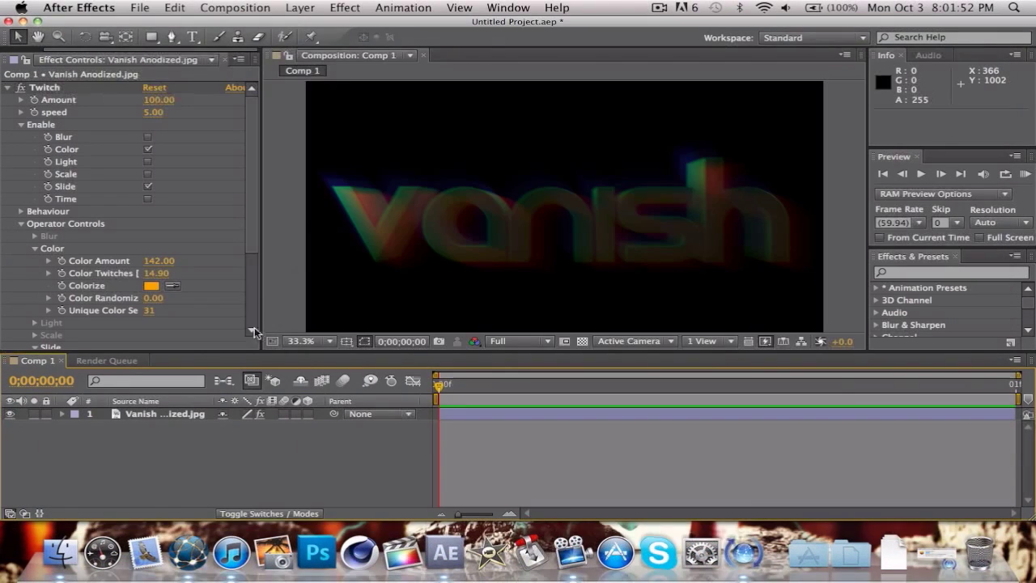
left_click(61, 552)
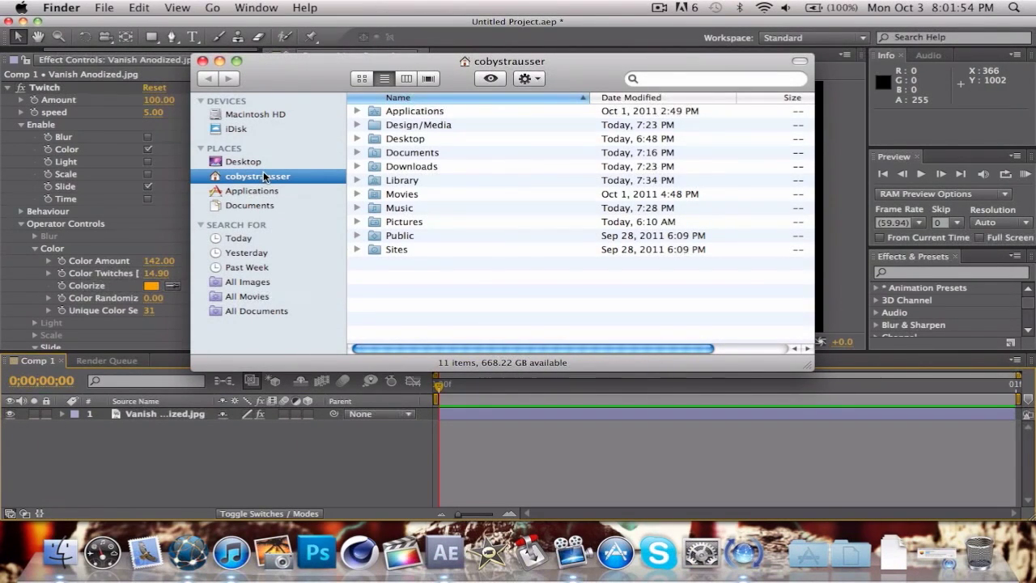
double_click(376, 125)
double_click(378, 112)
double_click(380, 208)
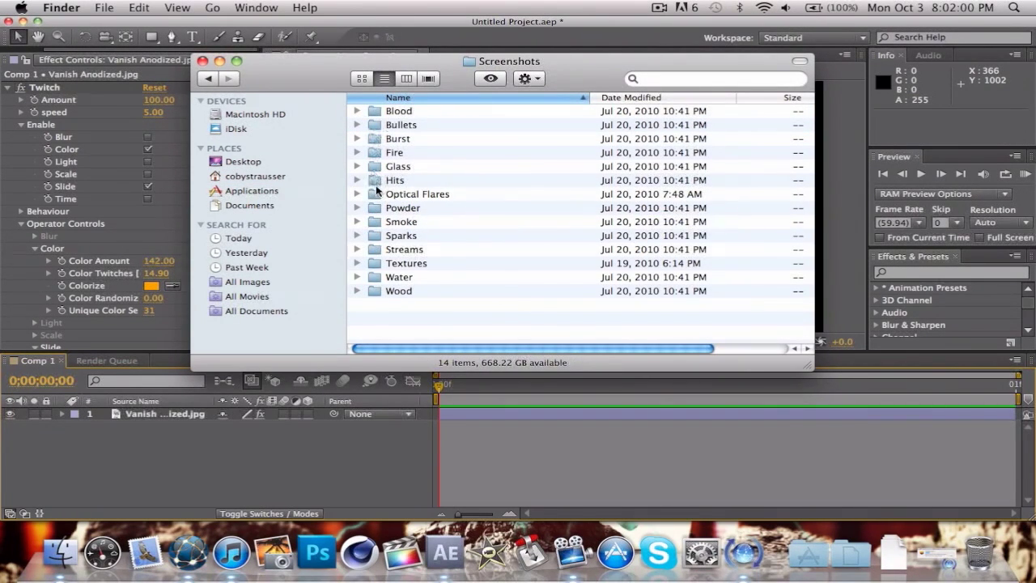
key("super+Up")
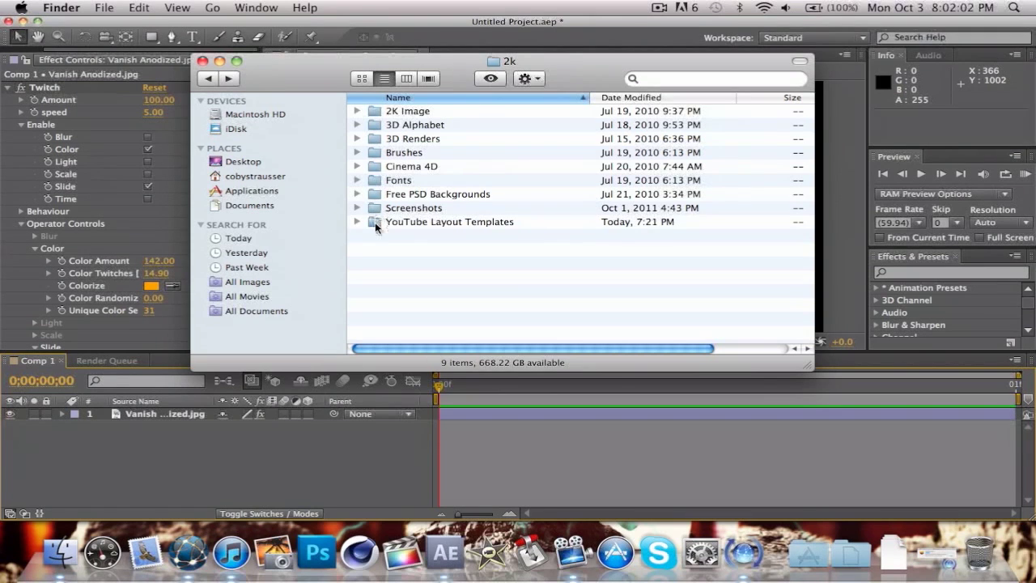
double_click(375, 223)
Preview VanishDesigns New Layout.jpg full screen in Quick Look, then close it
left_click(375, 229)
key("space")
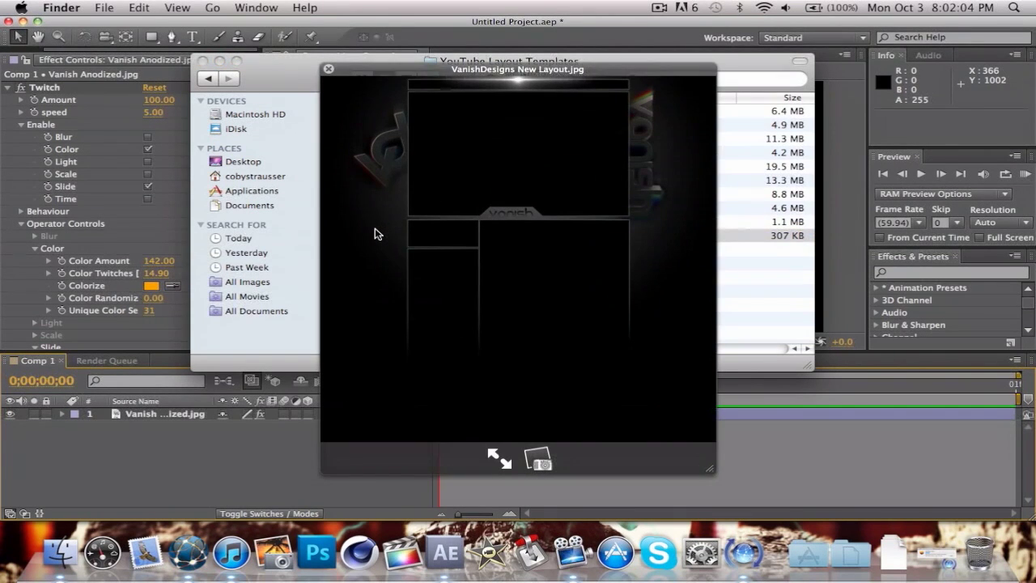
key("ctrl+super+f")
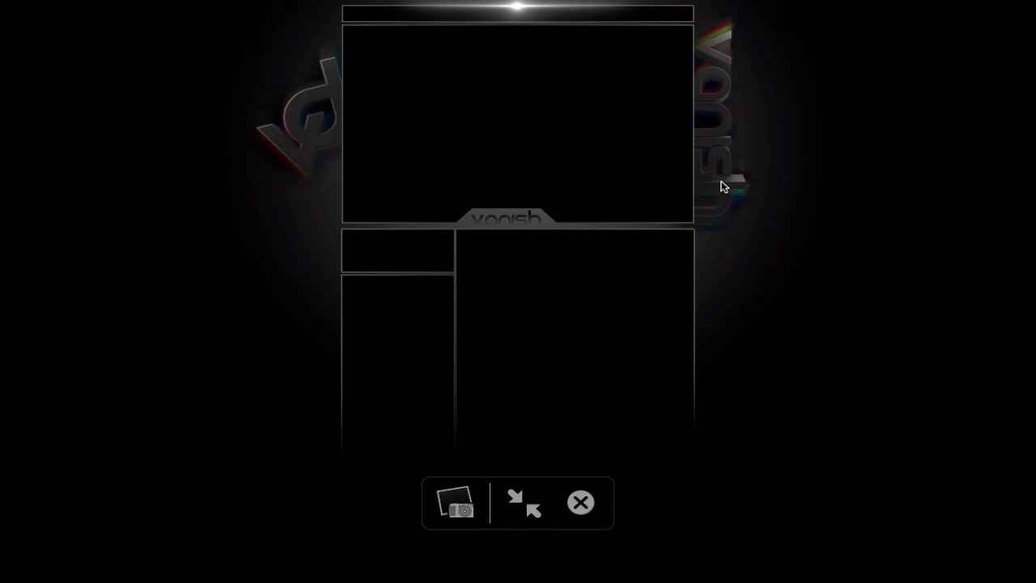
key("Escape")
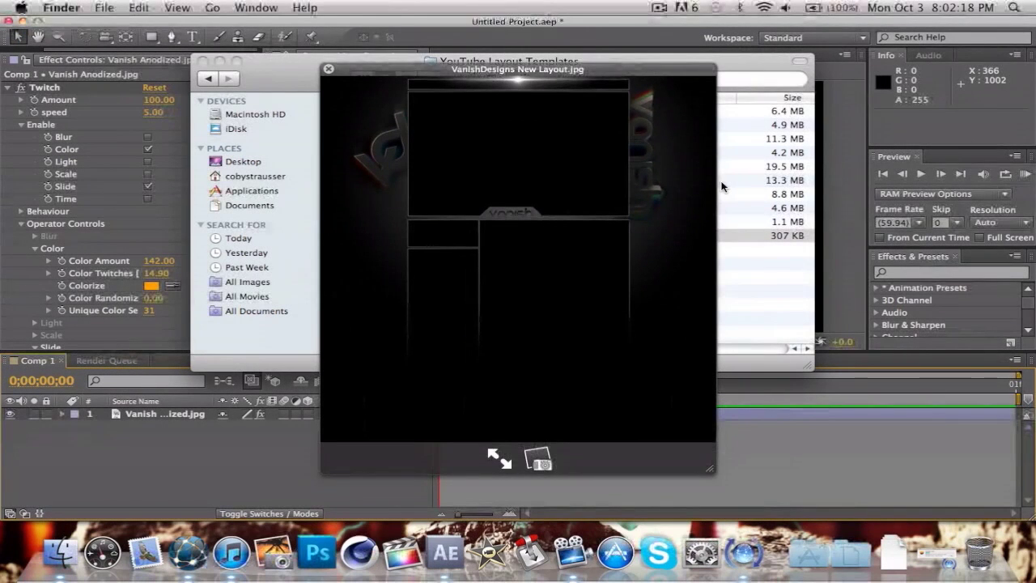
key("space")
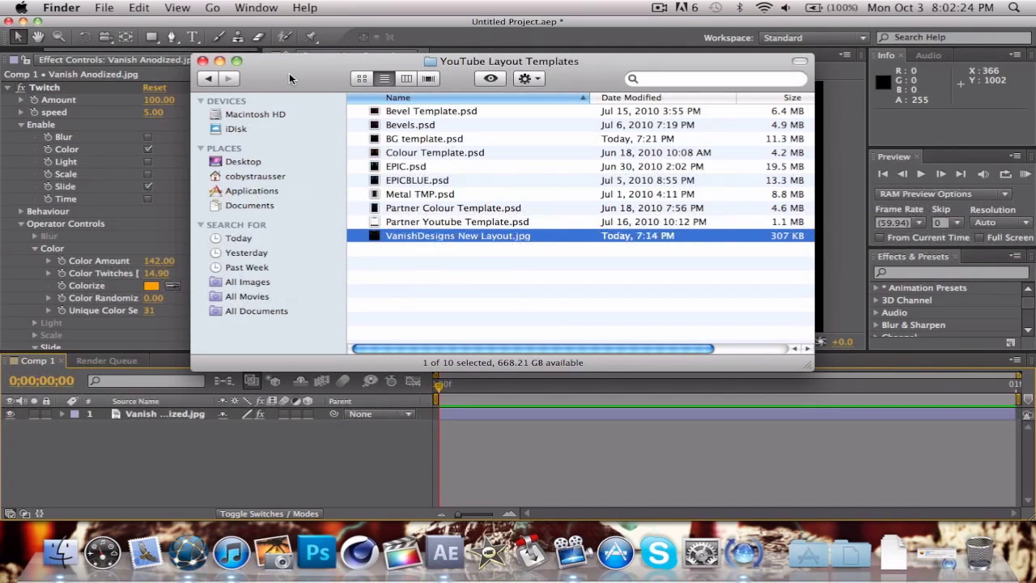
Close the Finder window to reveal the glitched vanish composition in After Effects
key("super+w")
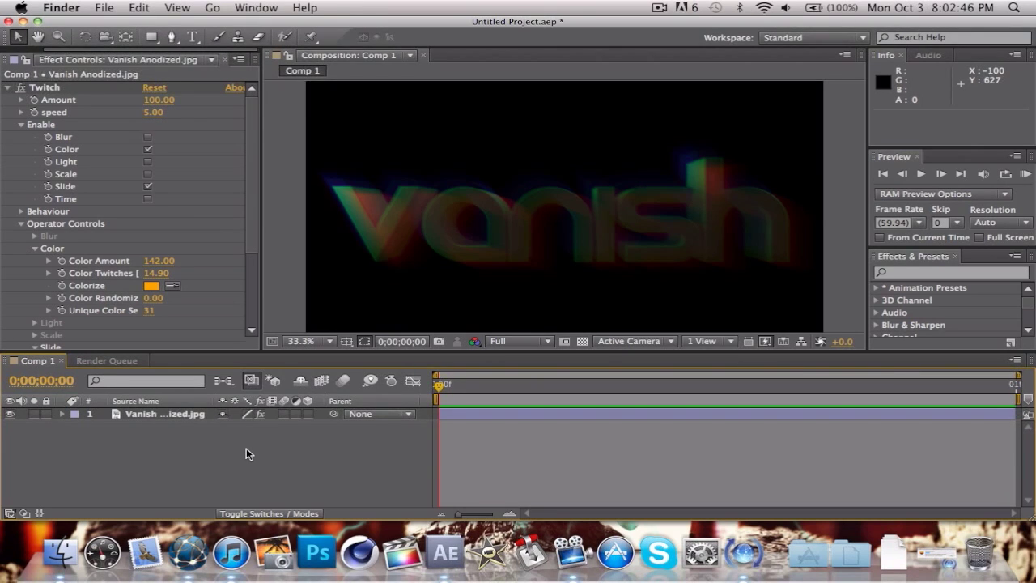
left_click(660, 9)
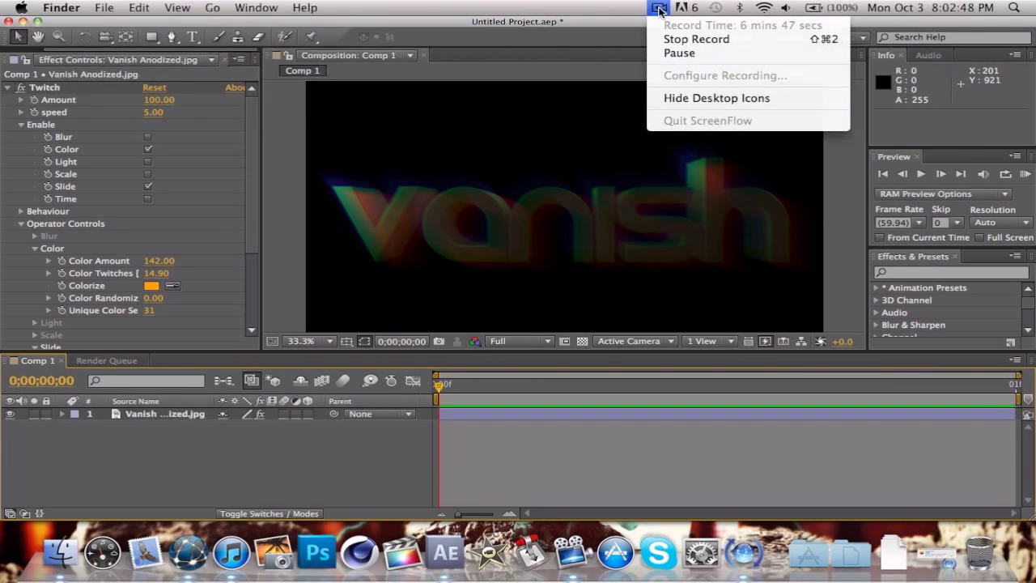